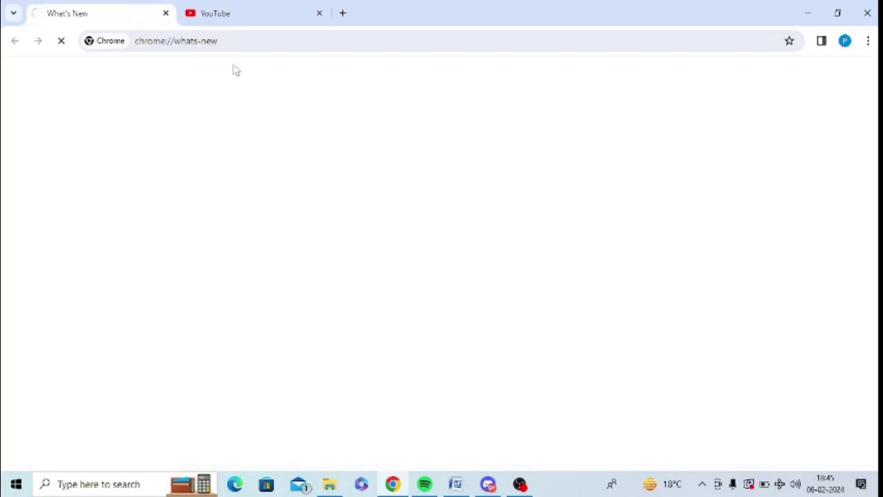
Step: Go to google.com, search for filmora and open the official Wondershare Filmora video editor page
click(258, 43)
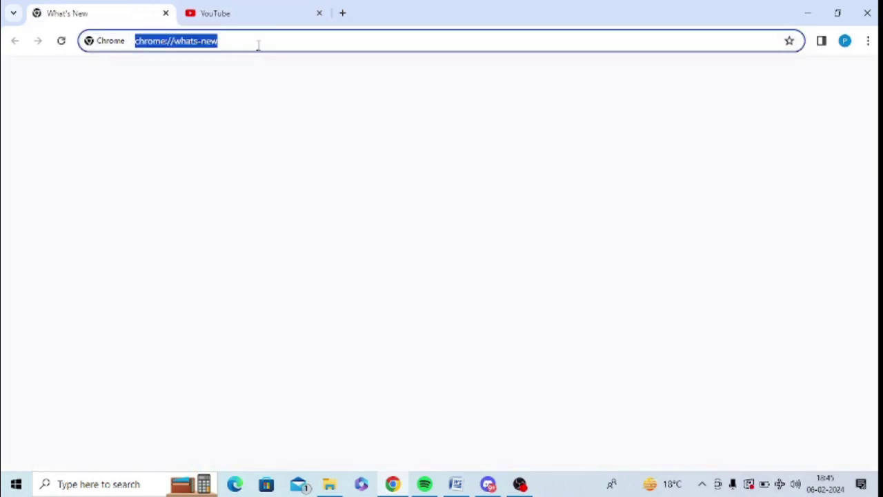
text(google.com)
key(Return)
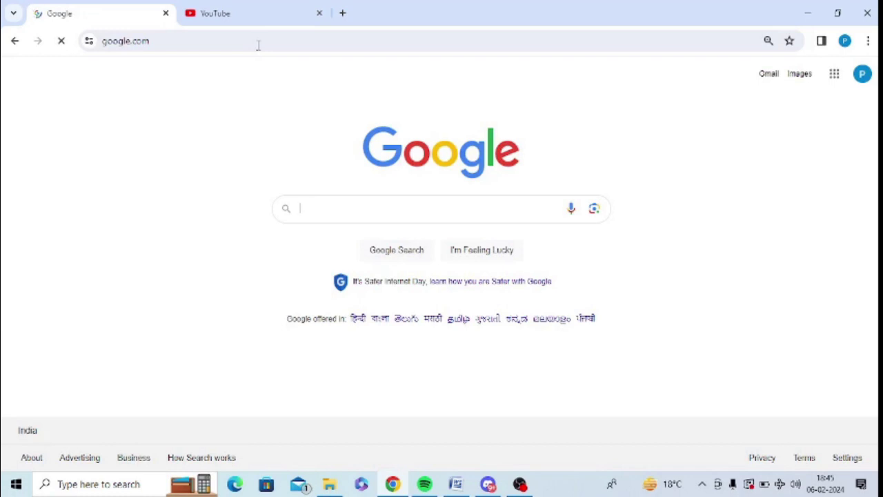
text(filmo)
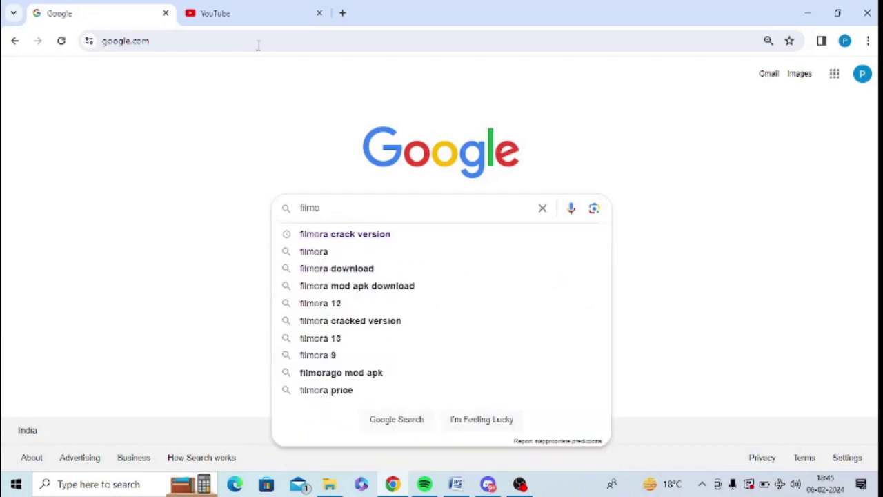
key(Down)
key(Down)
key(Return)
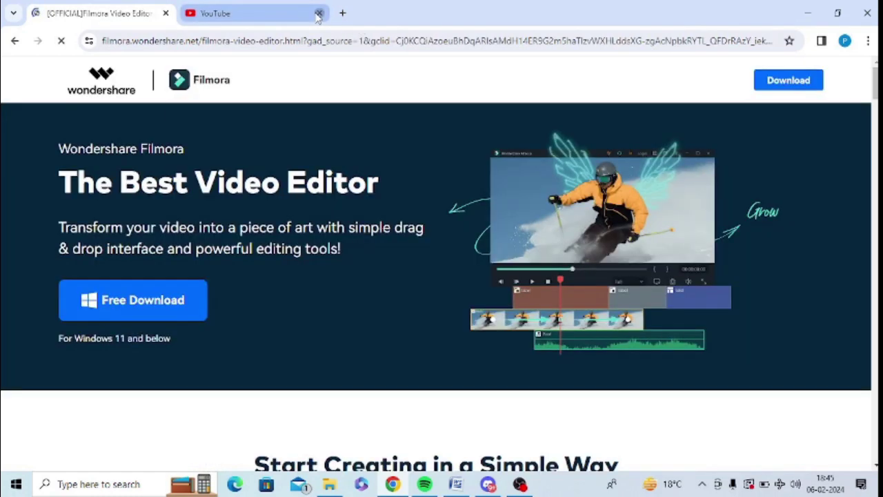
Step: Close the YouTube page and check the supported Windows versions listed below the Filmora free download
click(319, 14)
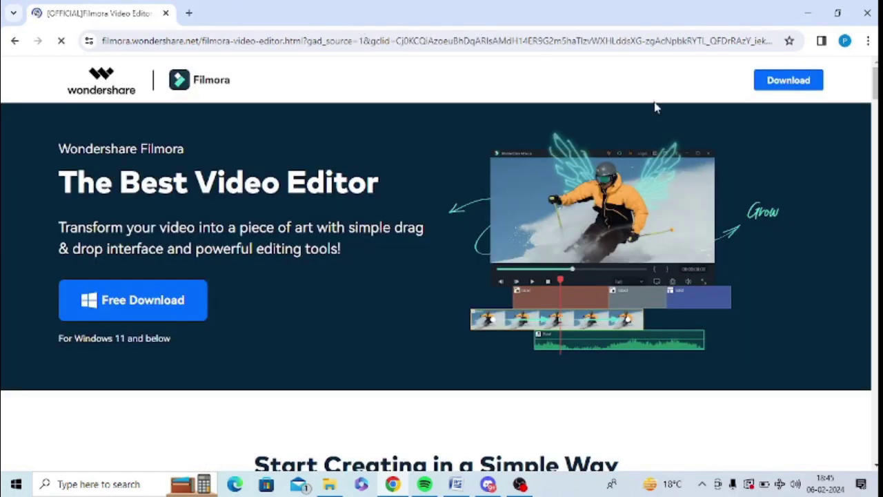
scroll(166, 338, down, 1)
drag(60, 339, 62, 312)
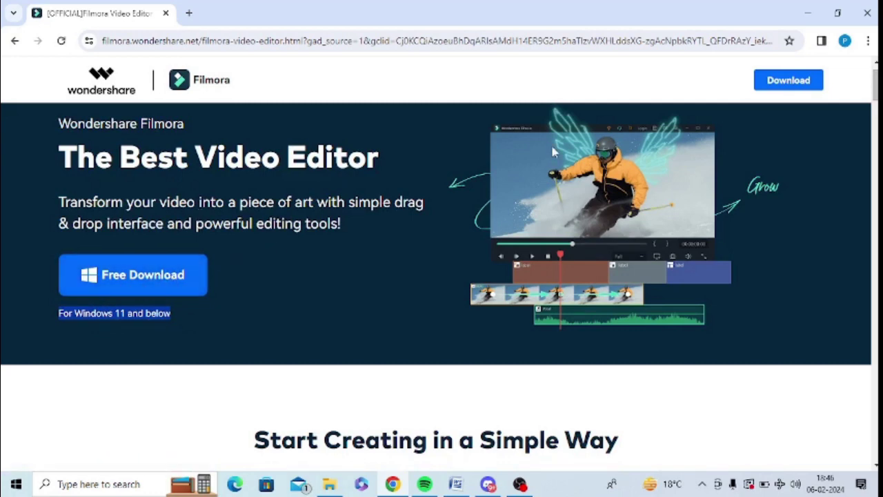
Step: Launch the installed Wondershare Filmora and dismiss its Message Center
key(super)
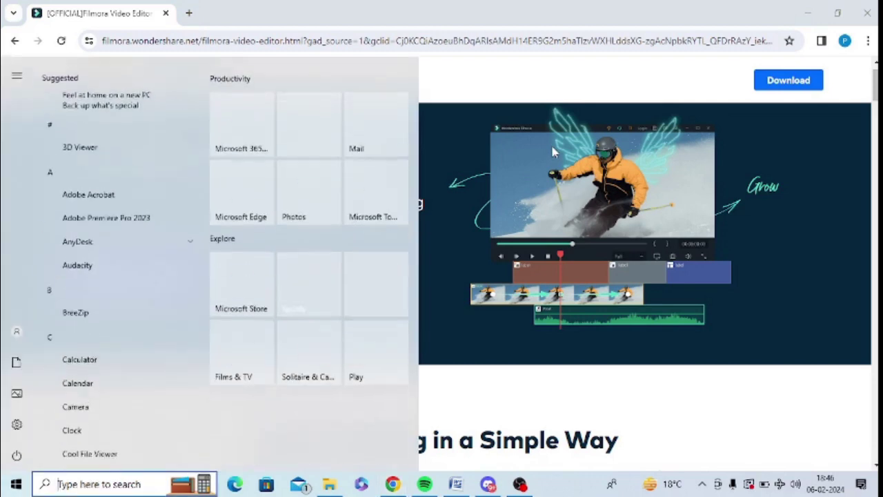
text(film)
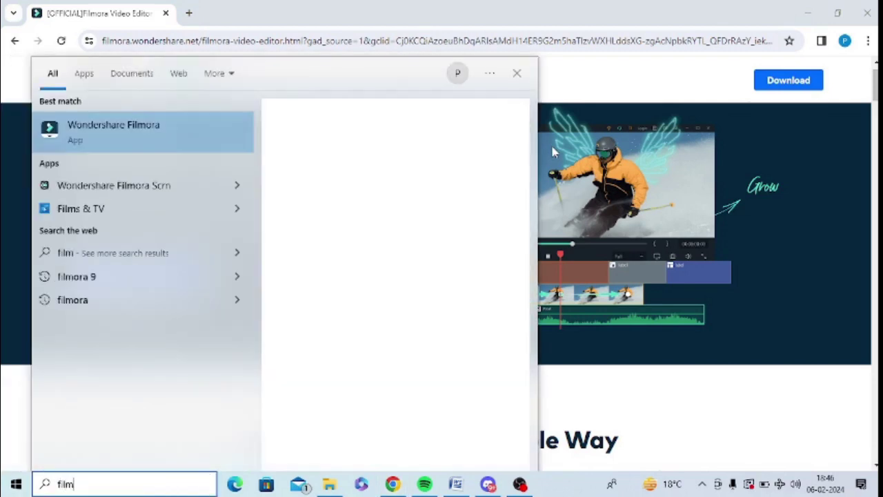
click(175, 144)
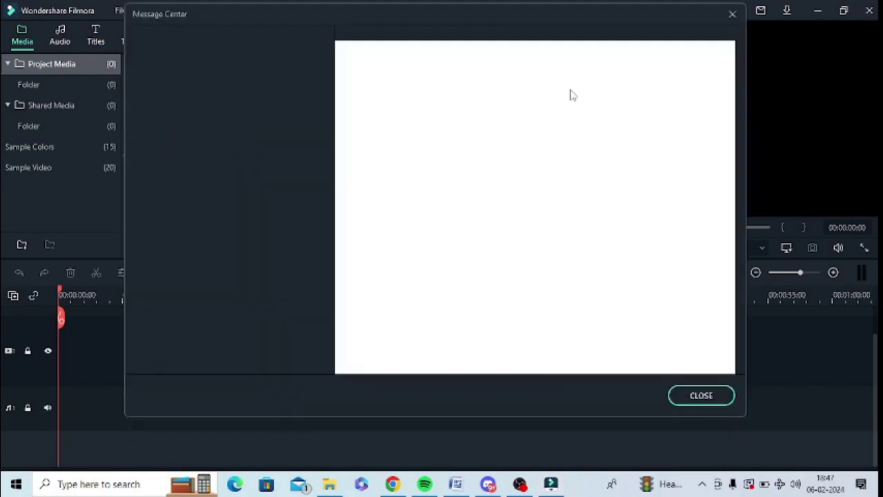
click(704, 395)
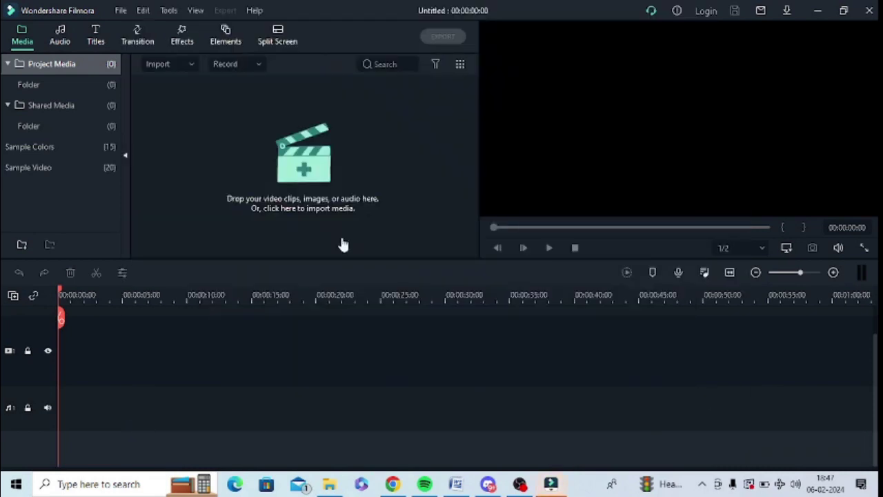
Step: Import time vs effort.mp4 from the Desktop folder latest and add it to the timeline, matching the project to 1280 x 720 30fps
click(302, 180)
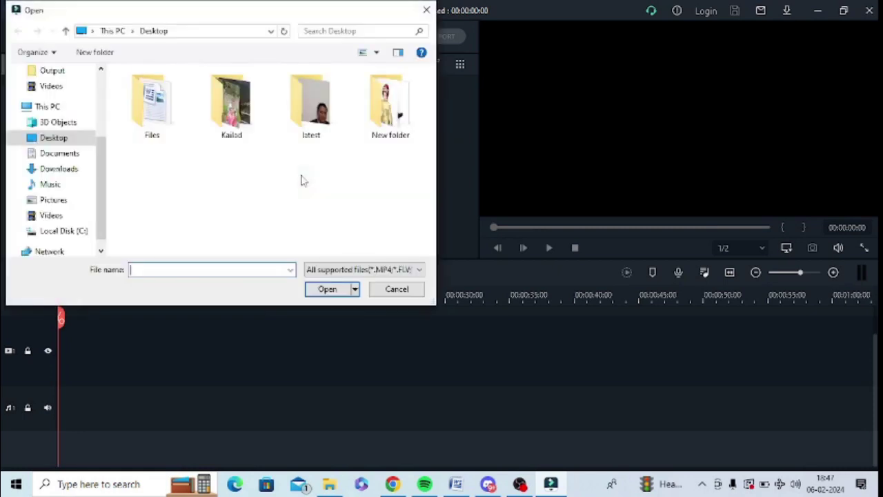
double_click(311, 111)
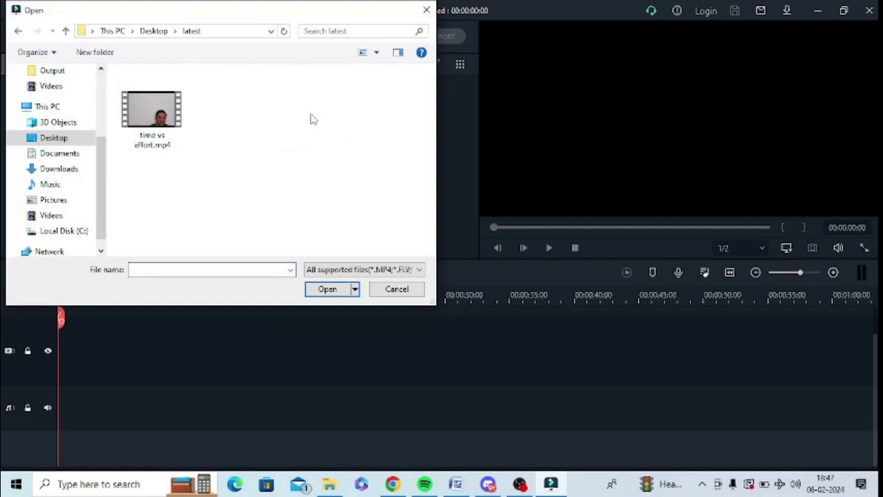
double_click(153, 122)
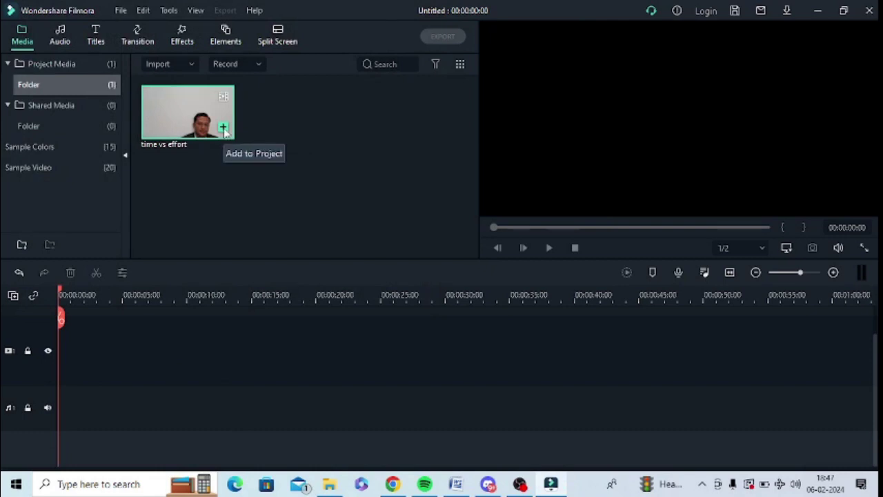
click(224, 131)
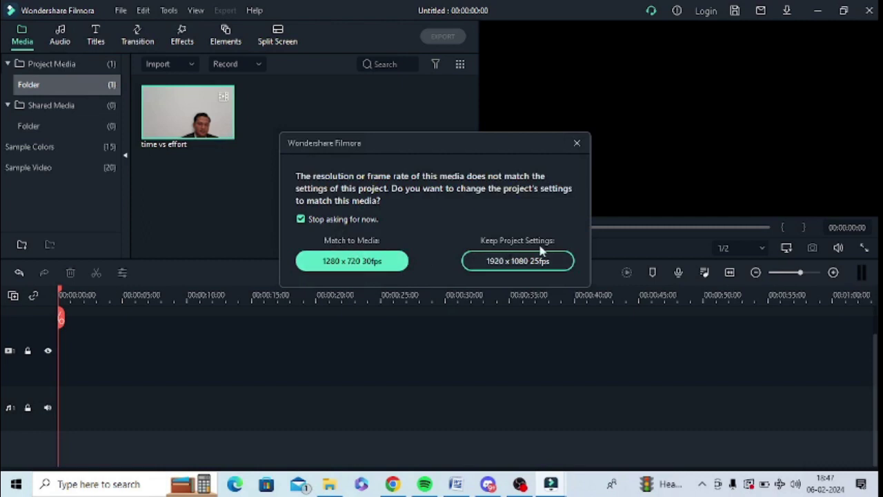
click(352, 262)
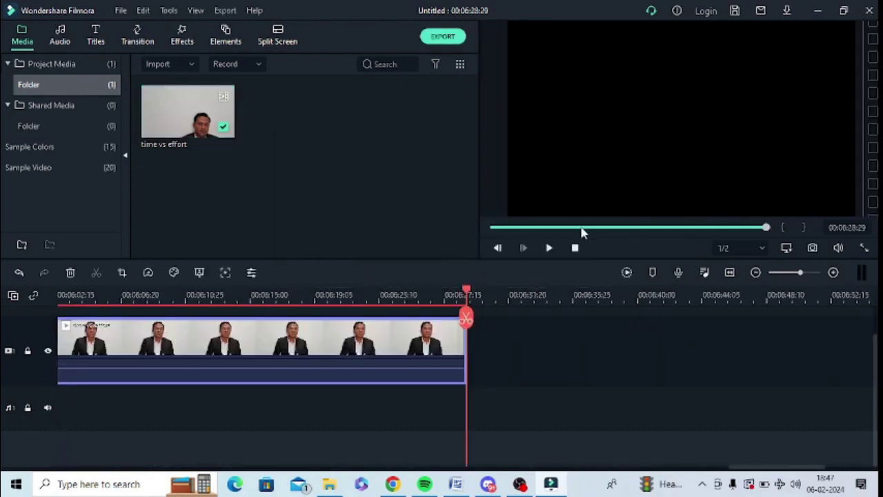
Step: Preview several points in the time vs effort clip and return the playhead to the start
click(583, 229)
click(643, 229)
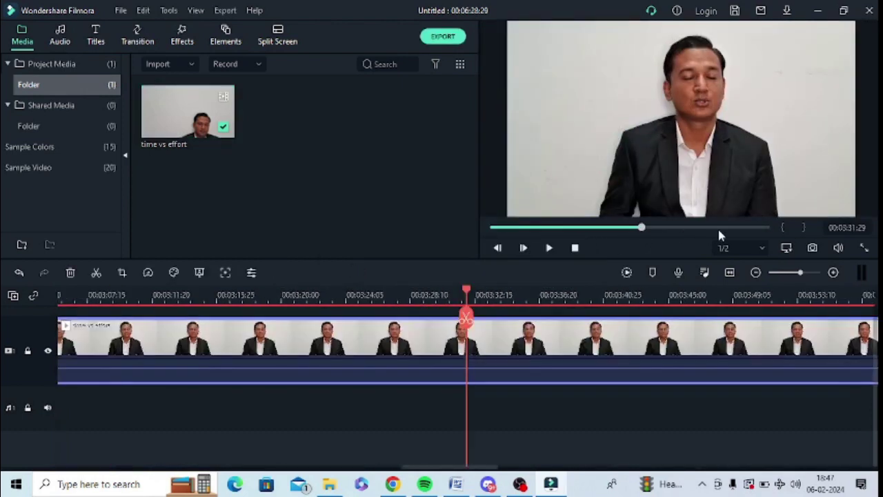
click(718, 229)
click(575, 248)
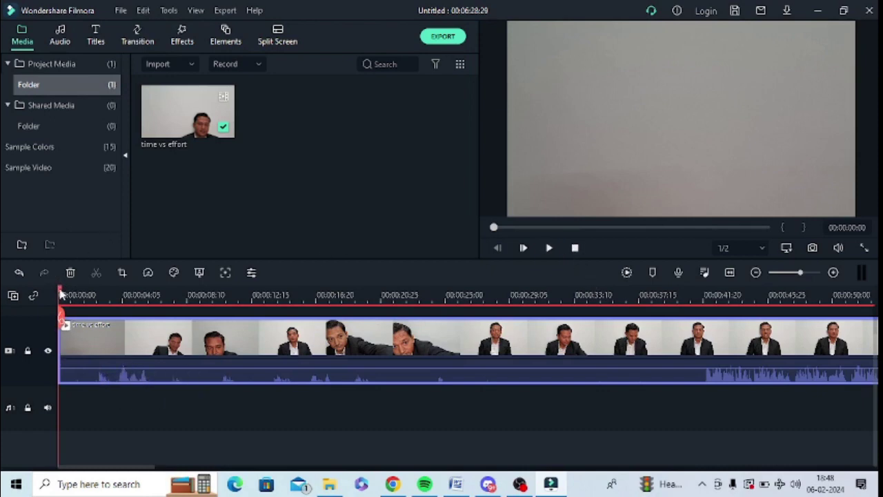
Step: Split the time vs effort clip at 00:00:02:12 and delete the segment before the split
drag(61, 295, 96, 302)
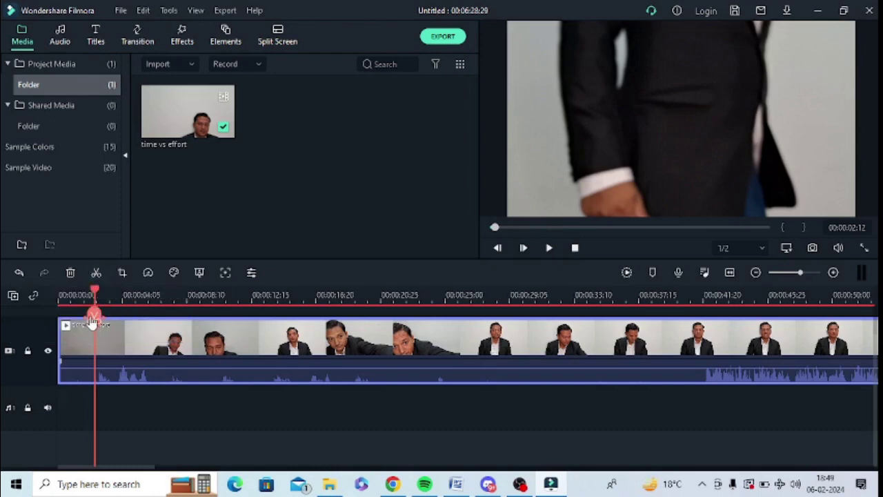
click(95, 321)
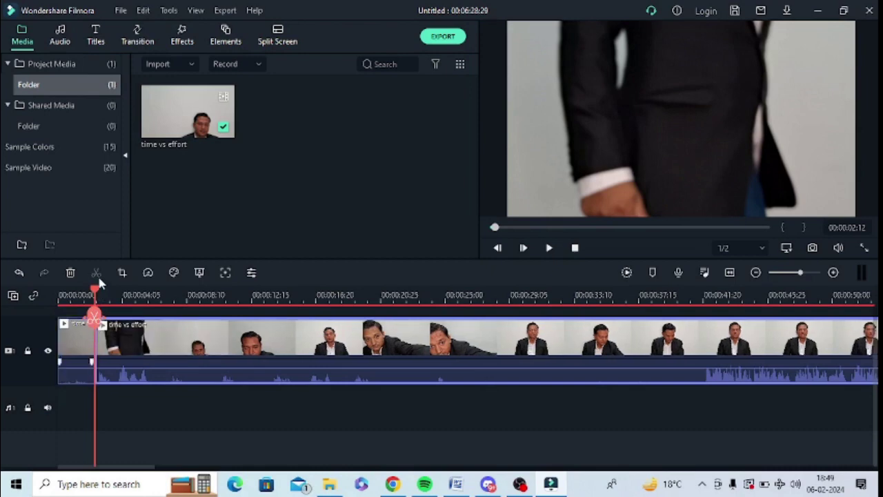
click(81, 341)
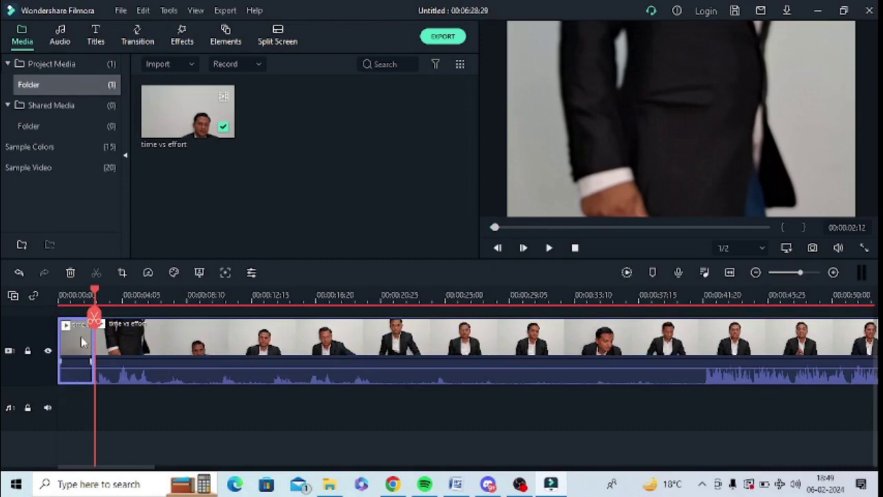
key(Delete)
Step: Split the remaining clip at 00:00:11:16
drag(95, 292, 238, 301)
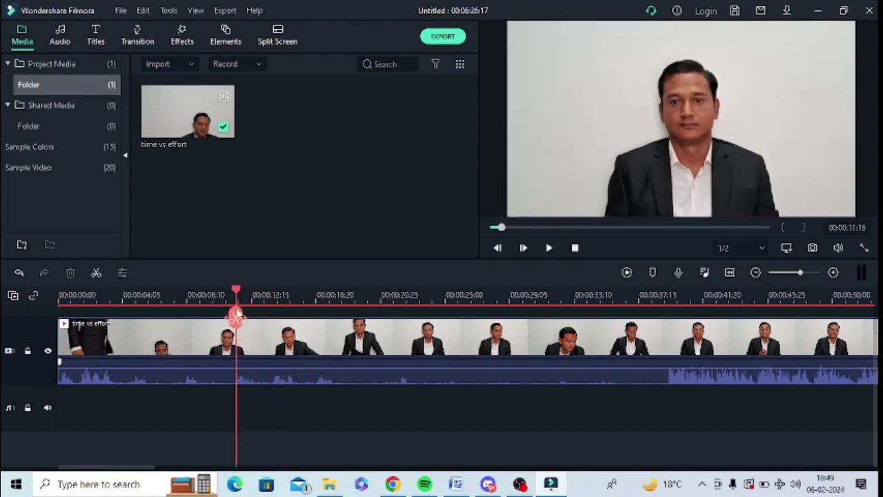
click(236, 318)
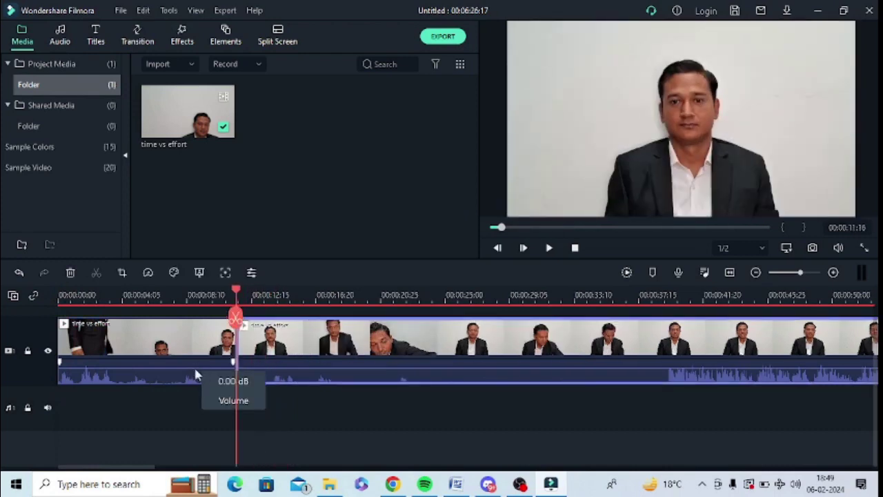
key(Delete)
key(ctrl+z)
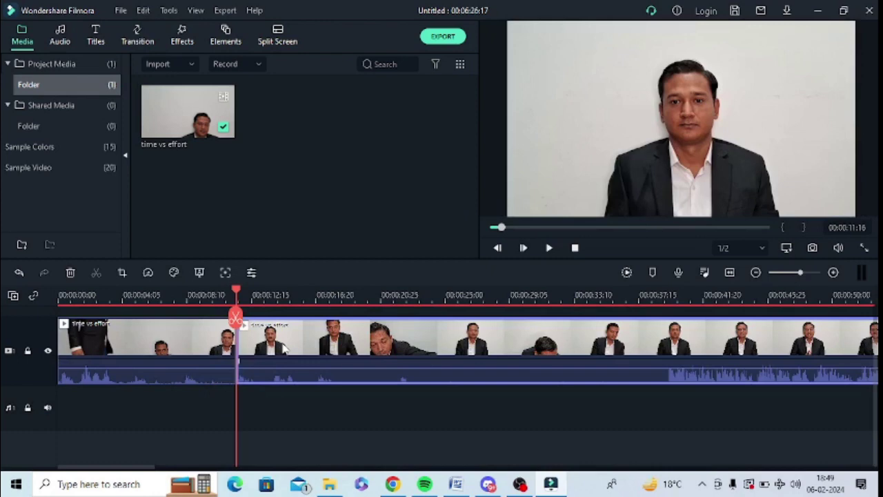
key(Delete)
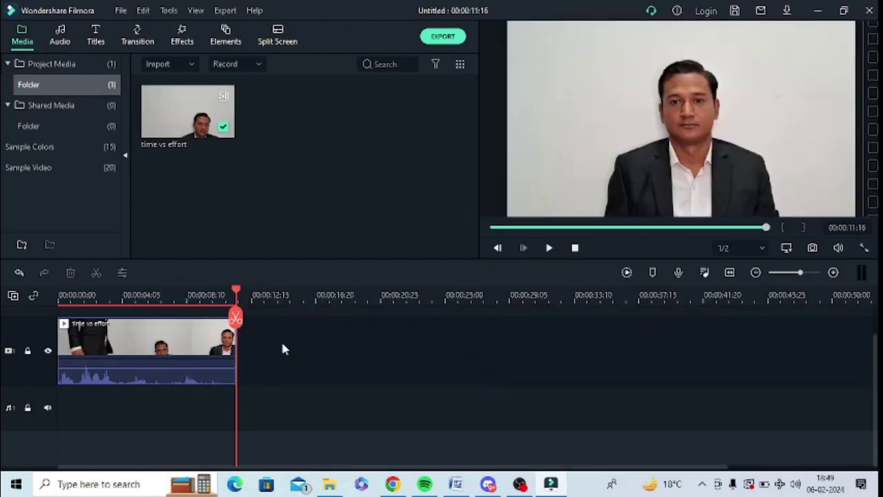
key(ctrl+z)
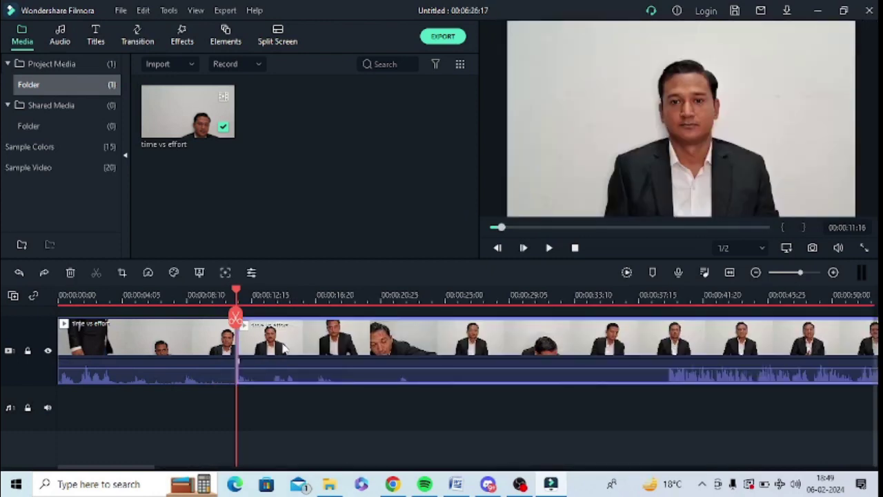
Step: Delete the opening segment before the 00:00:11:16 split
click(191, 364)
key(Delete)
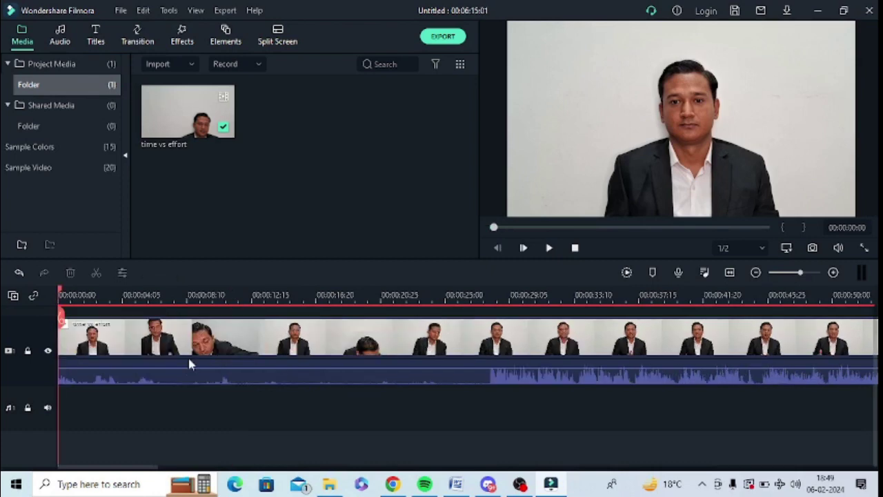
Step: Split the clip at 00:00:54:09 and 00:00:57:17 around the silent pause and delete the segment between the splits
drag(496, 232, 550, 232)
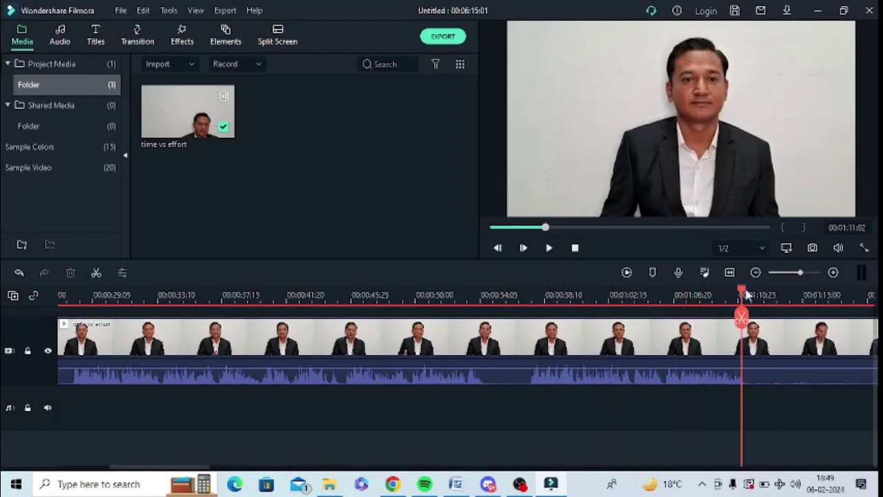
drag(741, 295, 532, 298)
click(481, 316)
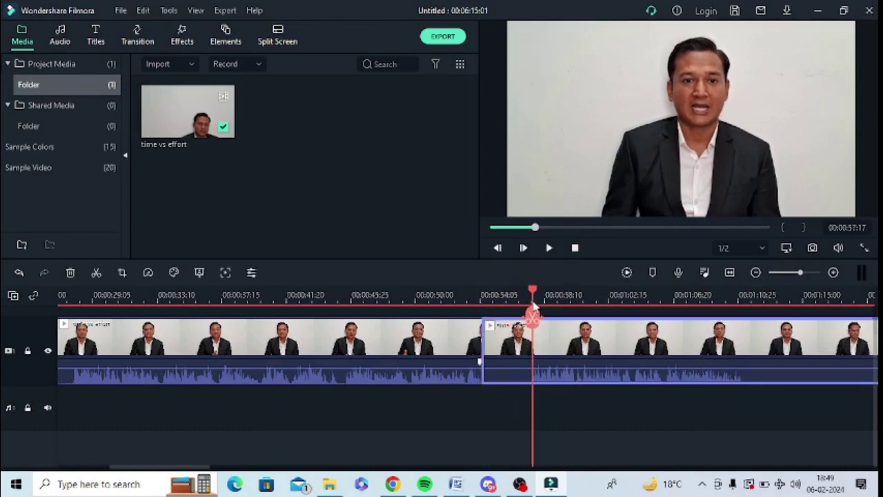
click(531, 314)
click(504, 352)
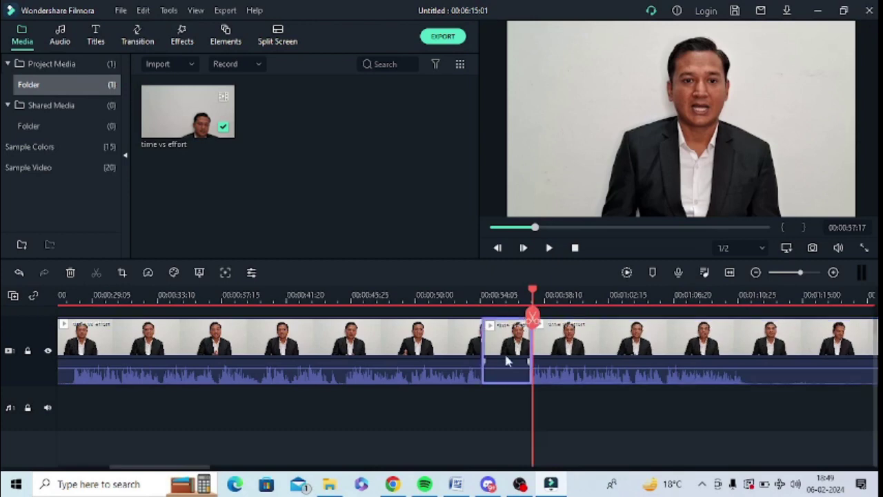
key(Delete)
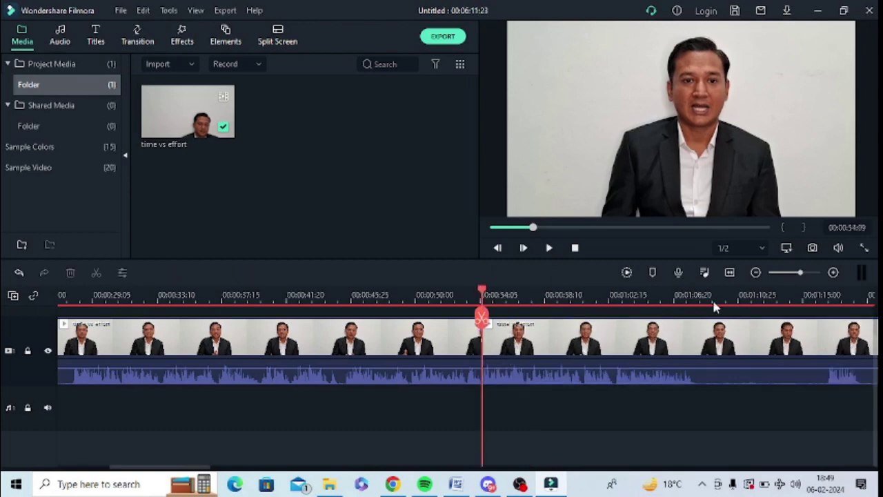
Step: Crop the clip after the 00:00:54:09 split to 743 x 720 around the speaker
click(717, 328)
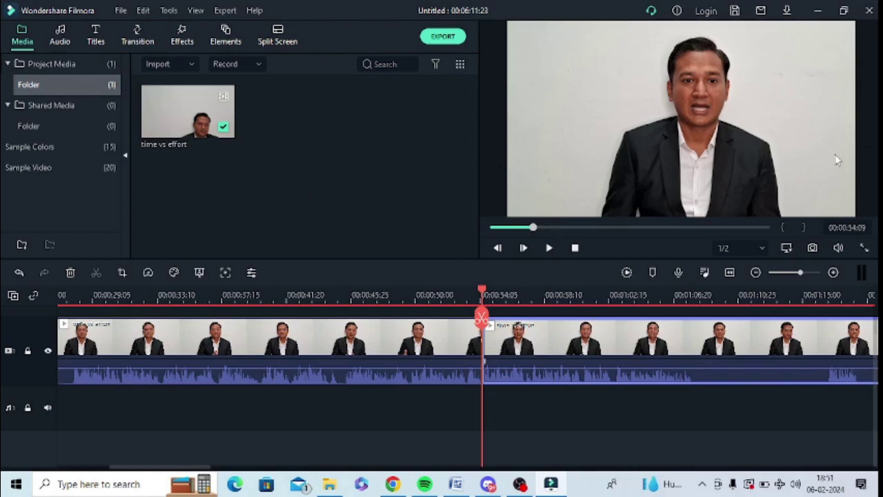
right_click(527, 339)
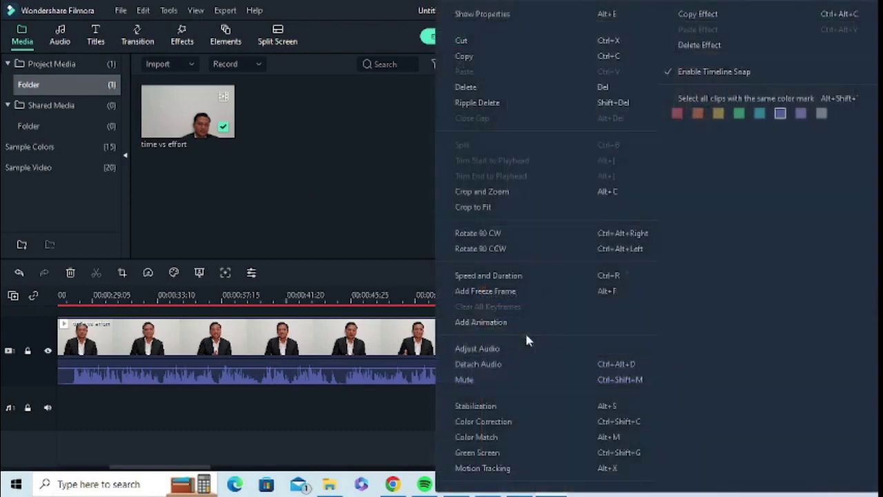
click(482, 196)
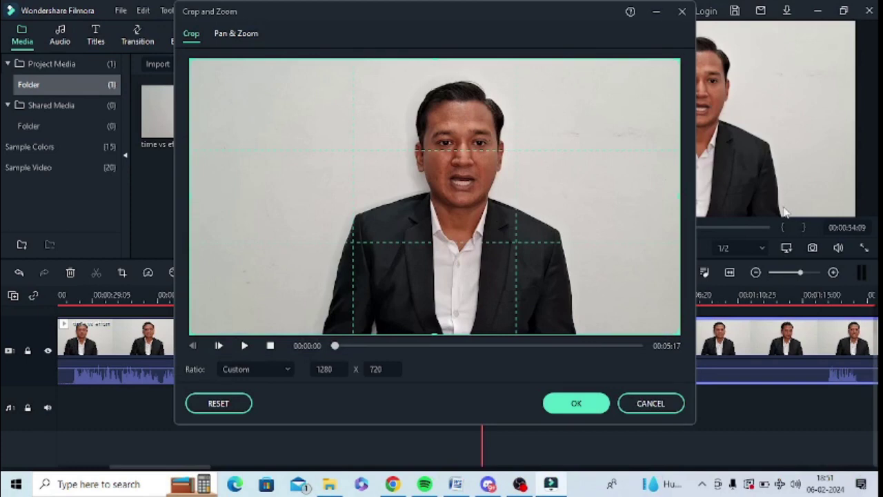
drag(679, 336, 620, 345)
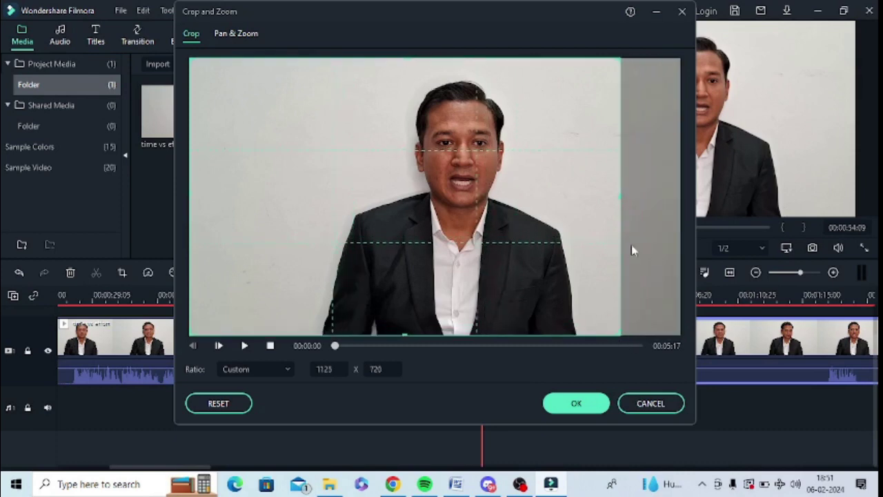
drag(621, 195, 581, 202)
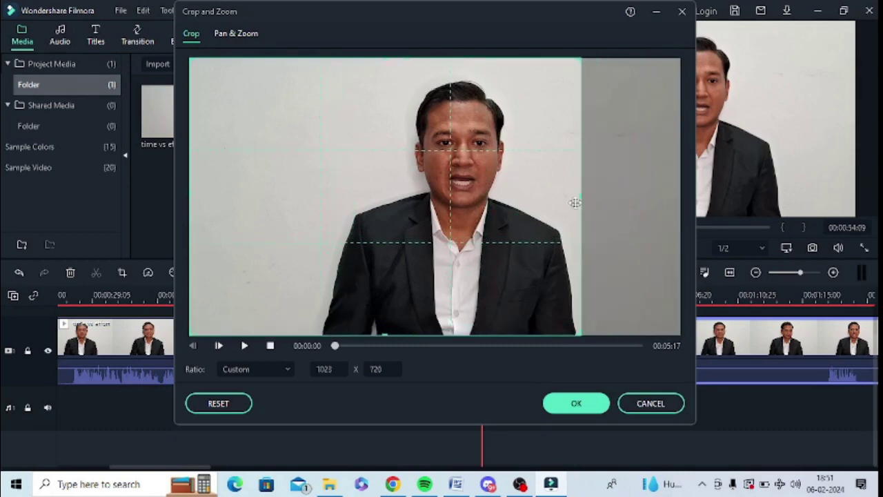
drag(190, 198, 300, 214)
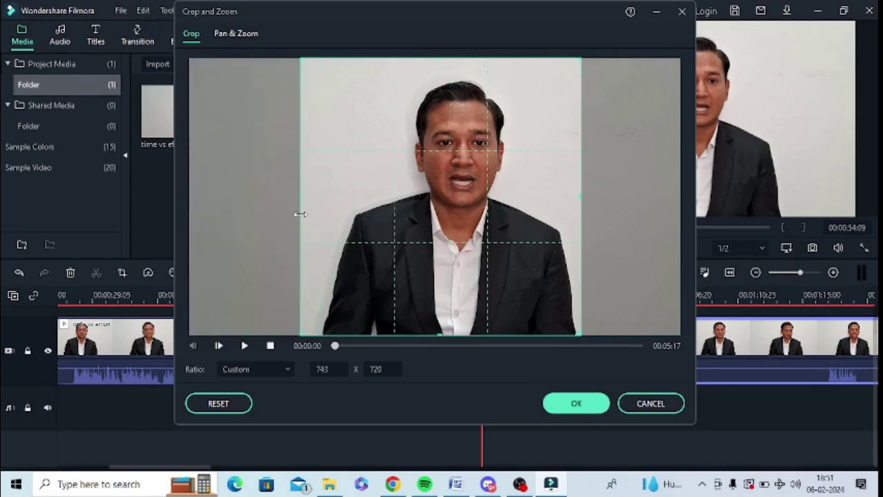
click(564, 402)
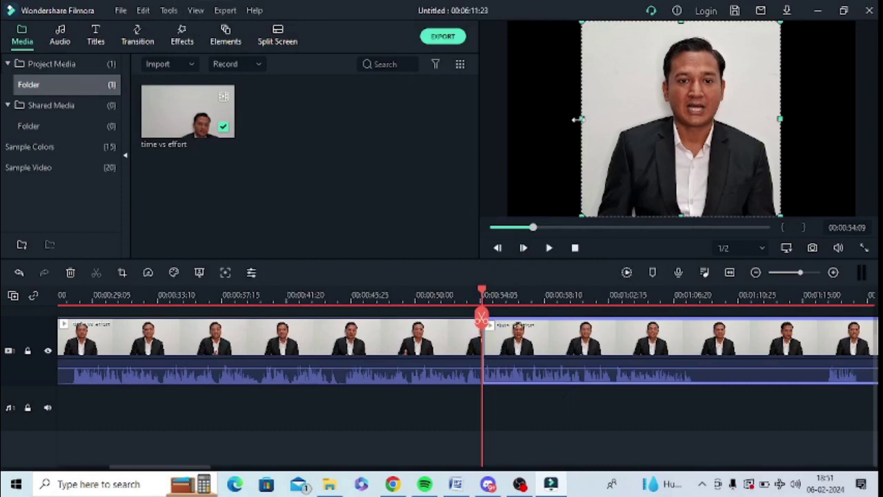
Step: Try enlarging the cropped clip in the preview, and undo both the enlargement and the crop
drag(576, 119, 559, 126)
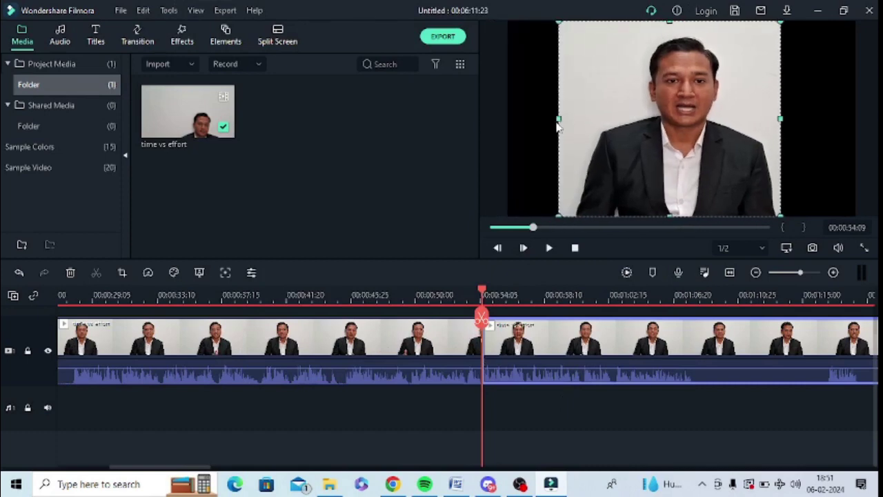
key(ctrl+z)
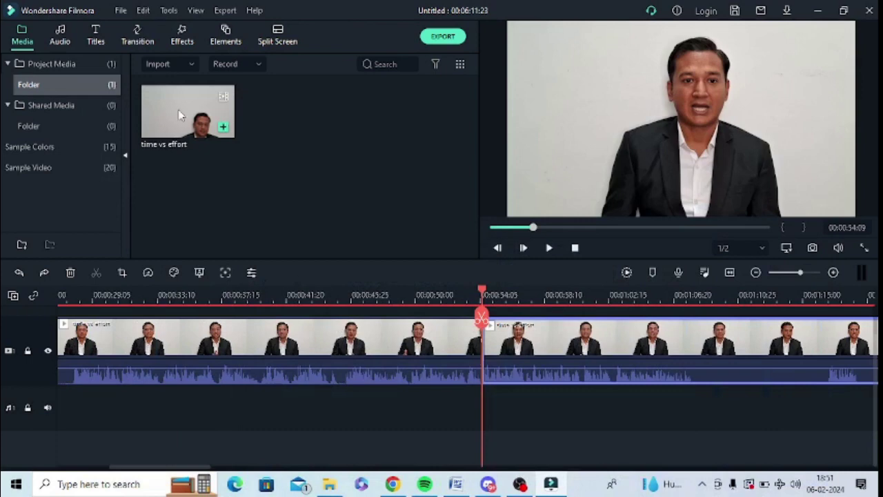
Step: Add the Default Title above the video clip at 00:00:54:09
click(97, 40)
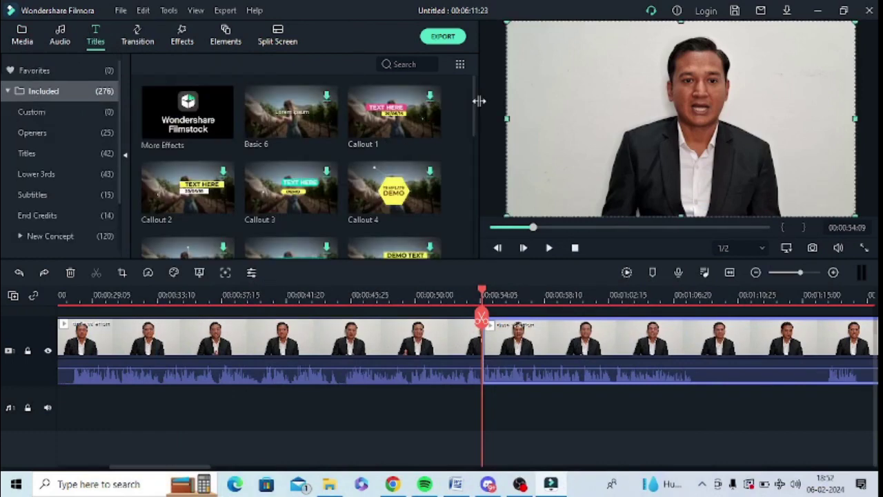
click(28, 156)
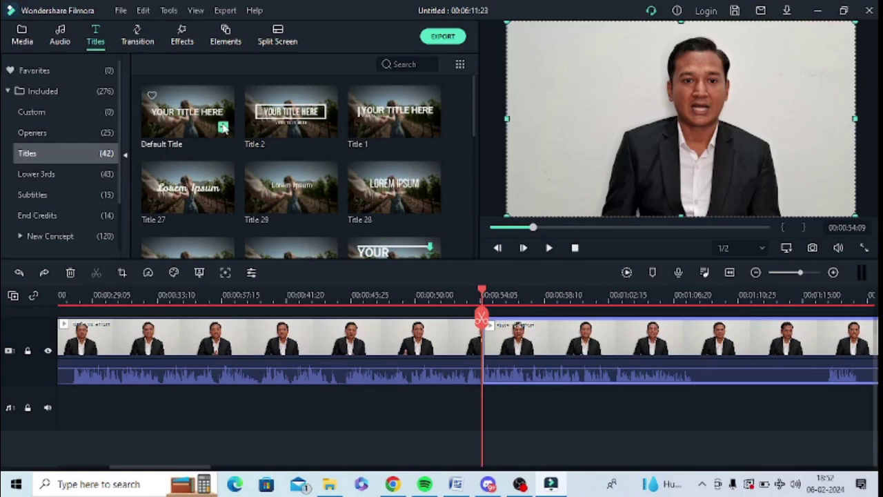
click(222, 128)
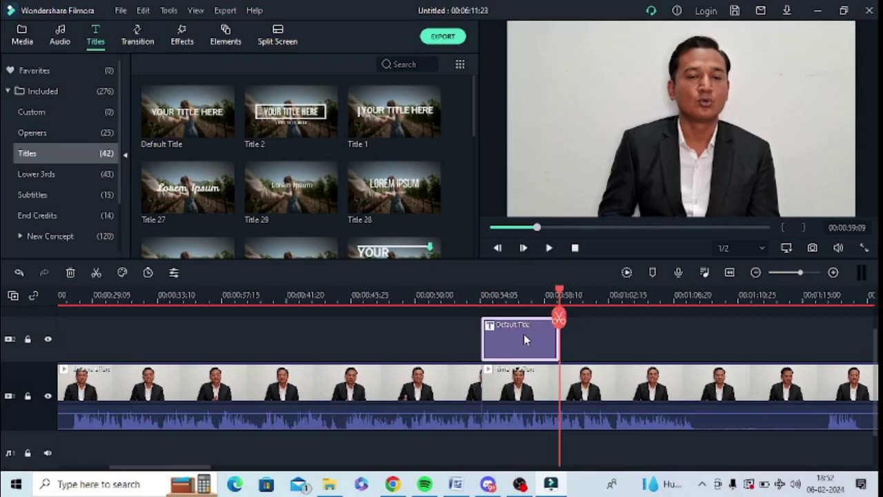
Step: Replace the default title's placeholder text with "My Video"
click(540, 296)
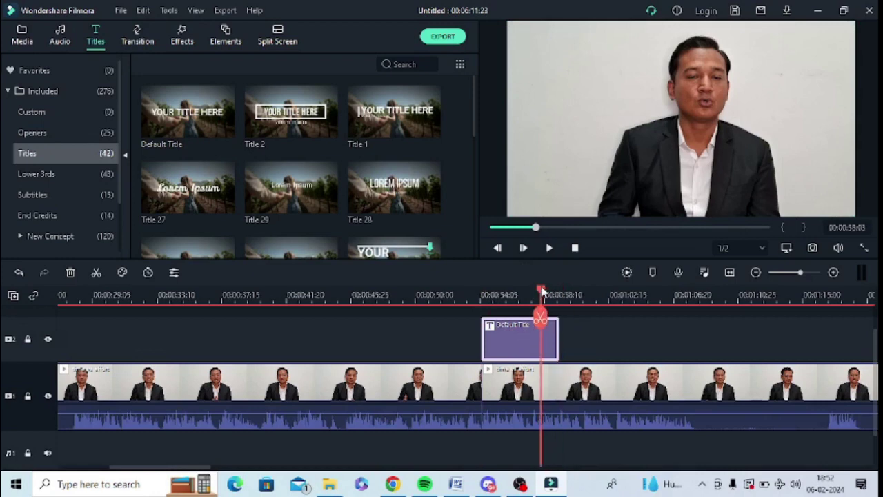
double_click(512, 333)
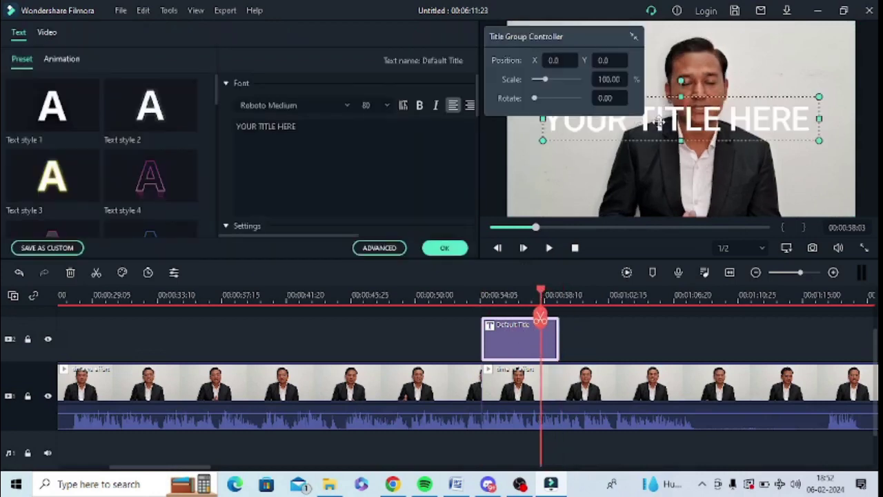
text(My Vide)
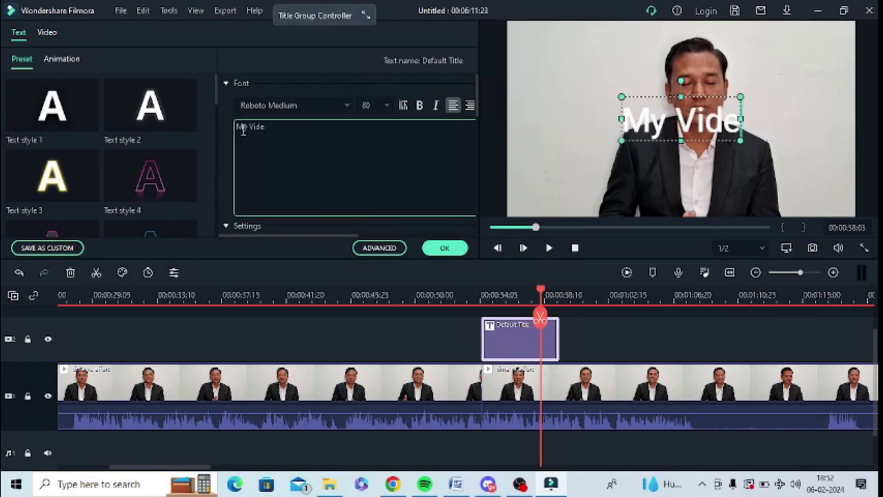
text(o)
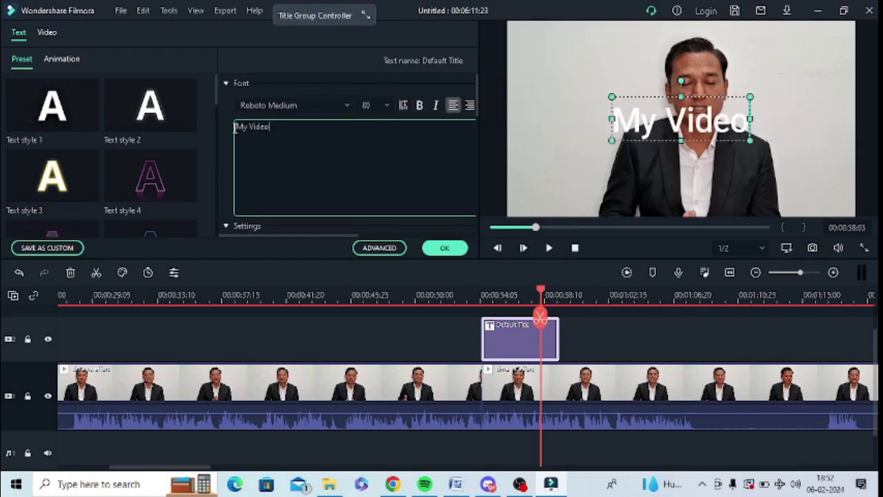
Step: Set the title's font size to 62 and move it onto the blank wall beside the speaker's head
key(ctrl+a)
click(385, 104)
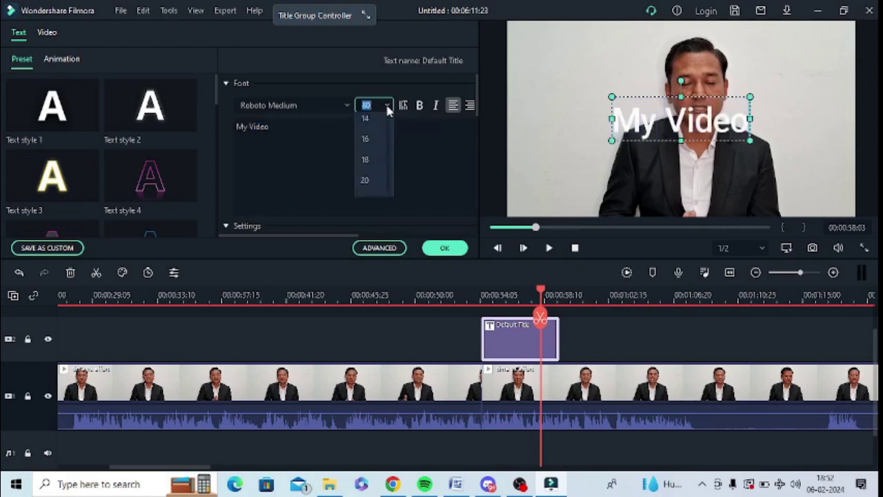
click(376, 131)
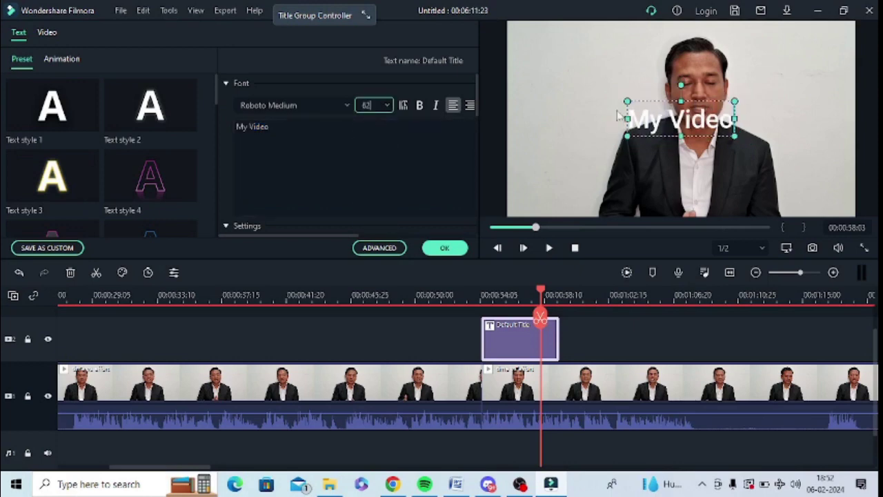
click(538, 142)
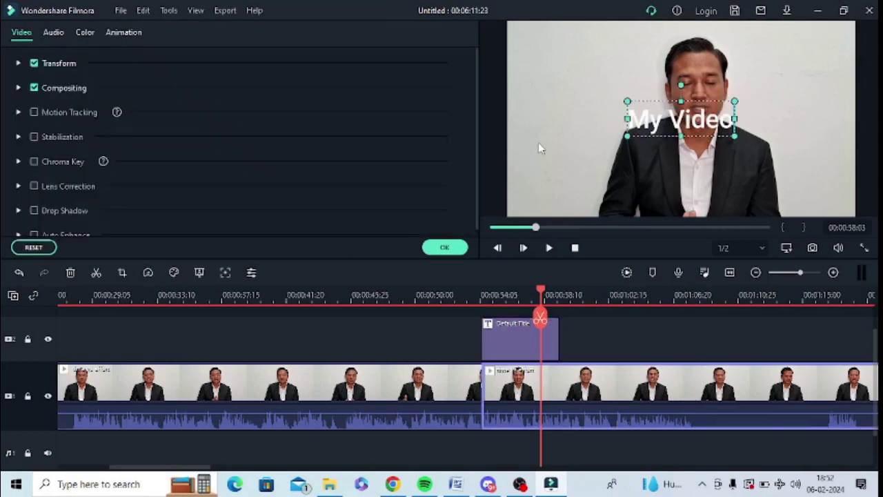
click(662, 124)
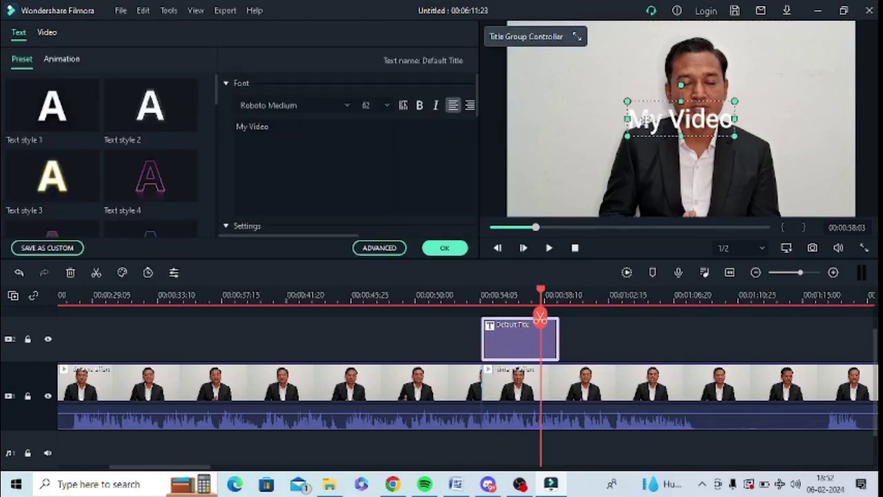
drag(662, 124, 565, 83)
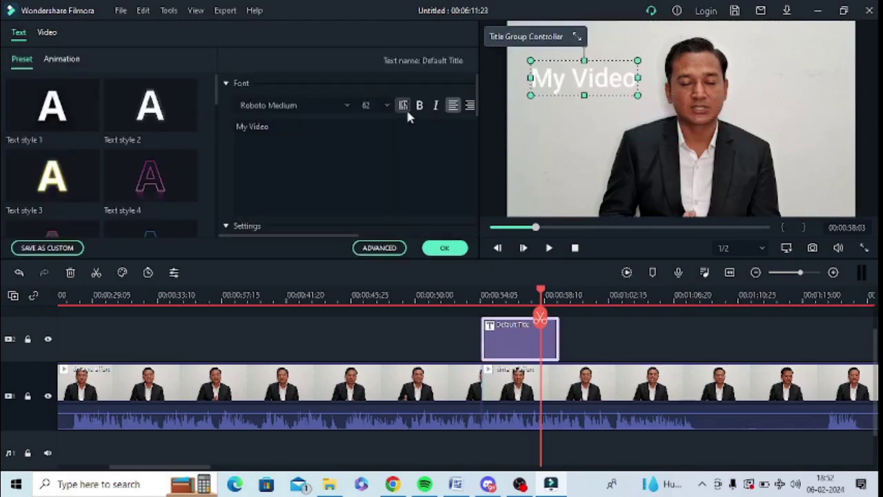
Step: Change the My Video title's text color to black
drag(477, 101, 477, 134)
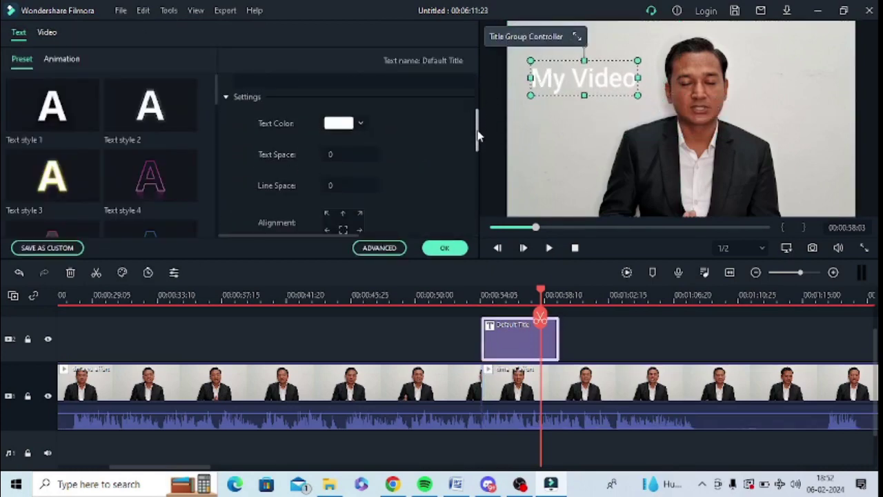
click(358, 124)
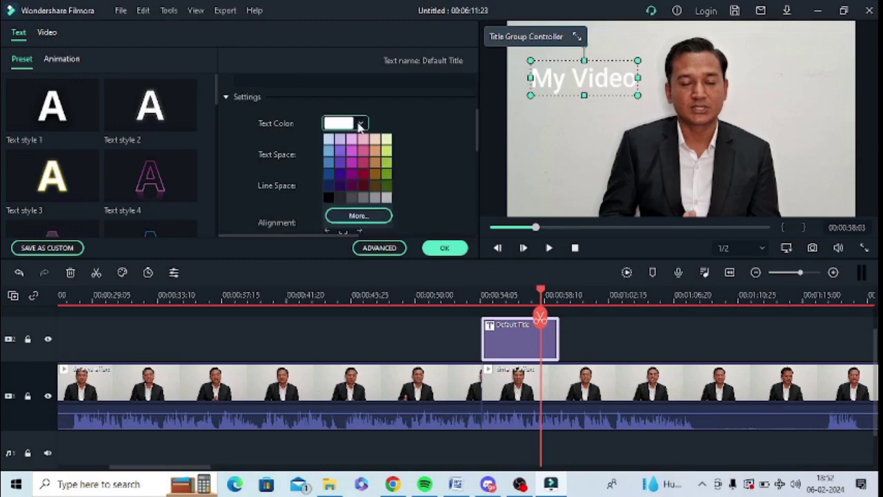
click(335, 198)
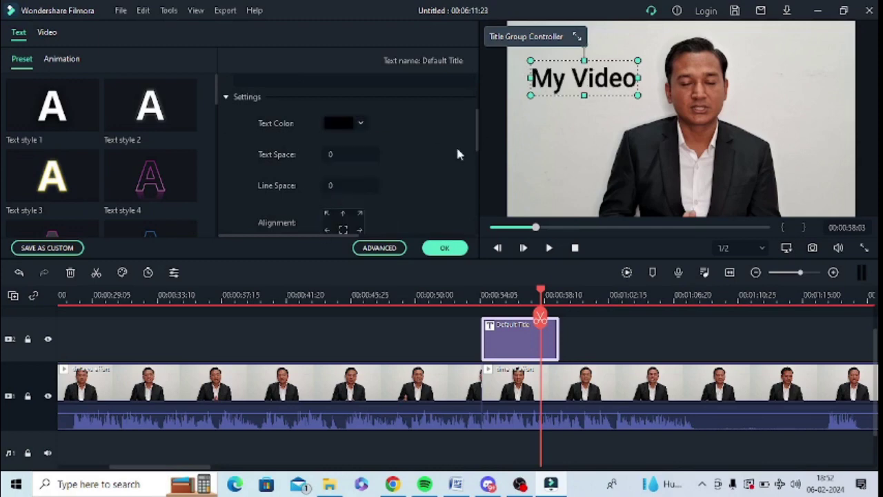
click(588, 123)
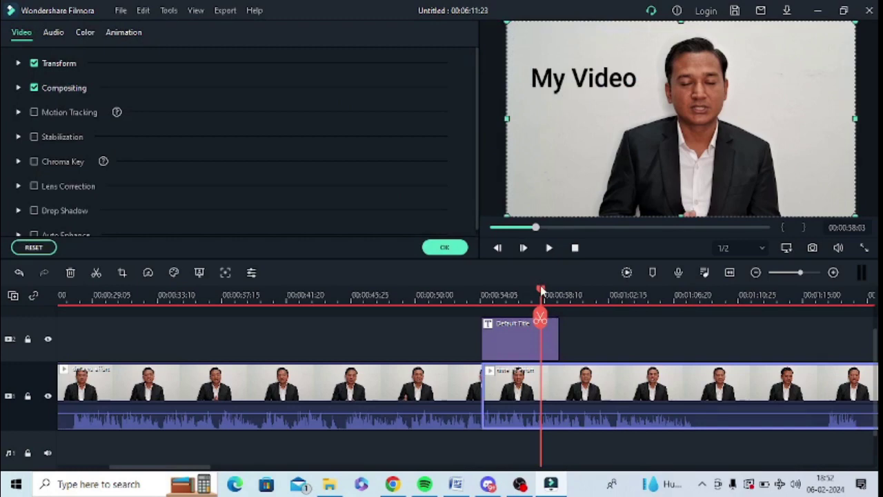
Step: Extend the end of the title clip by about one second, check it in the preview and accept the title settings
mouse_move(541, 288)
mouse_down()
mouse_move(482, 292)
mouse_move(542, 290)
mouse_up()
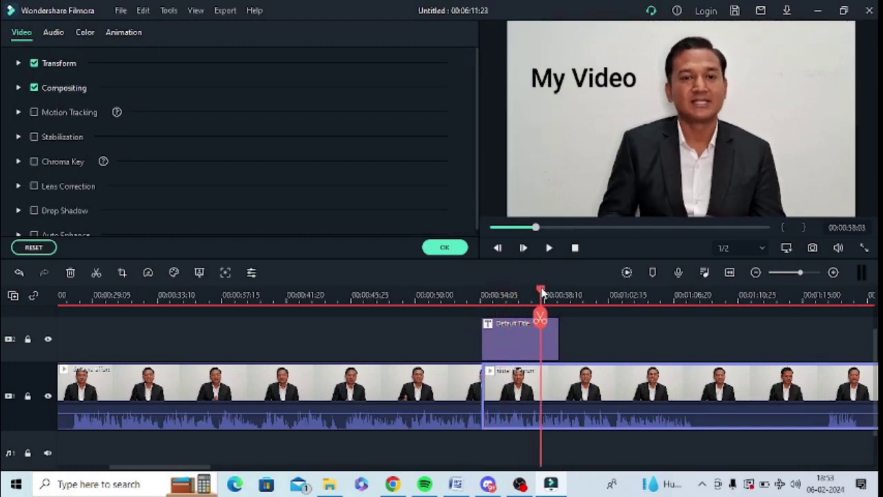
click(556, 339)
drag(559, 339, 578, 338)
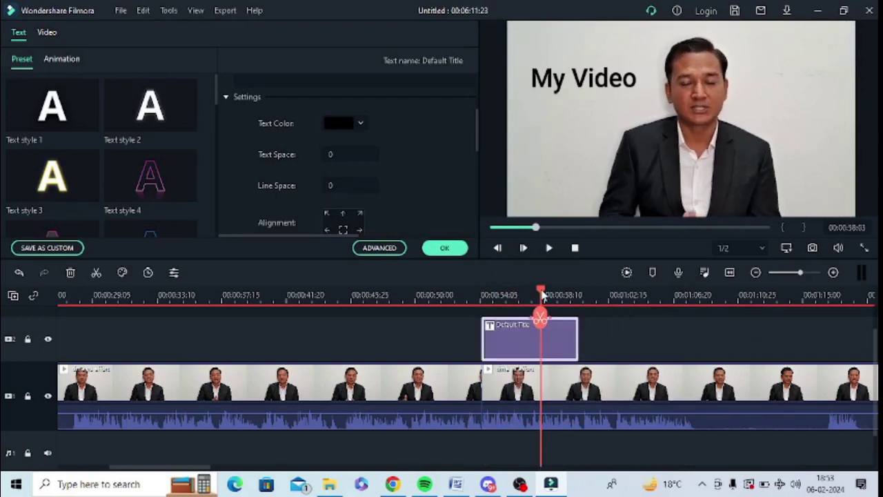
drag(542, 295, 616, 310)
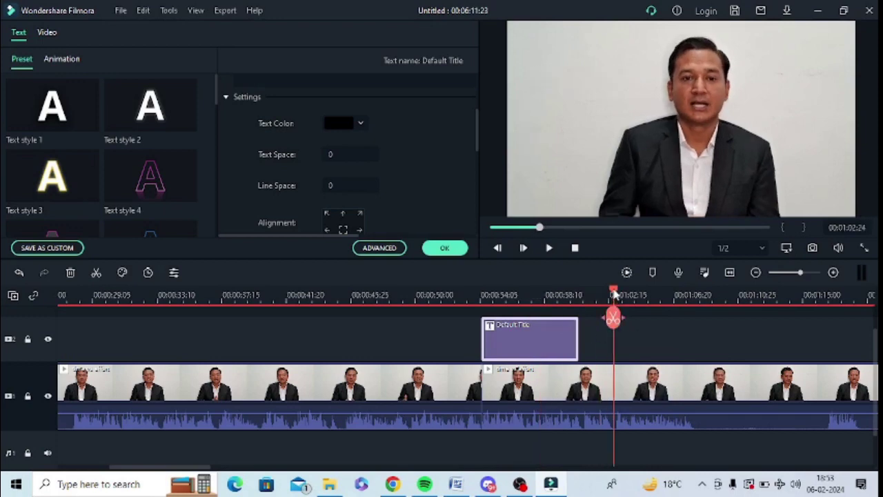
drag(614, 293, 500, 306)
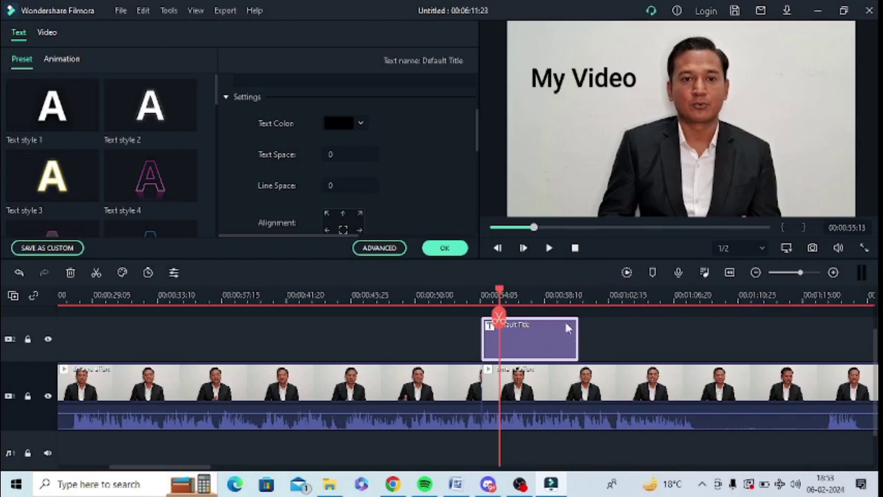
click(445, 248)
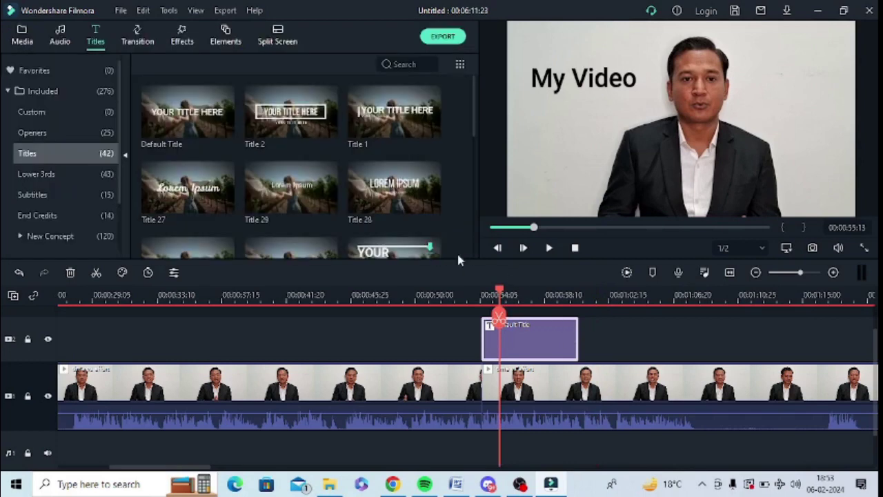
Step: Rotate the video clip at 00:01:02:14 by 90 degrees counterclockwise
click(608, 295)
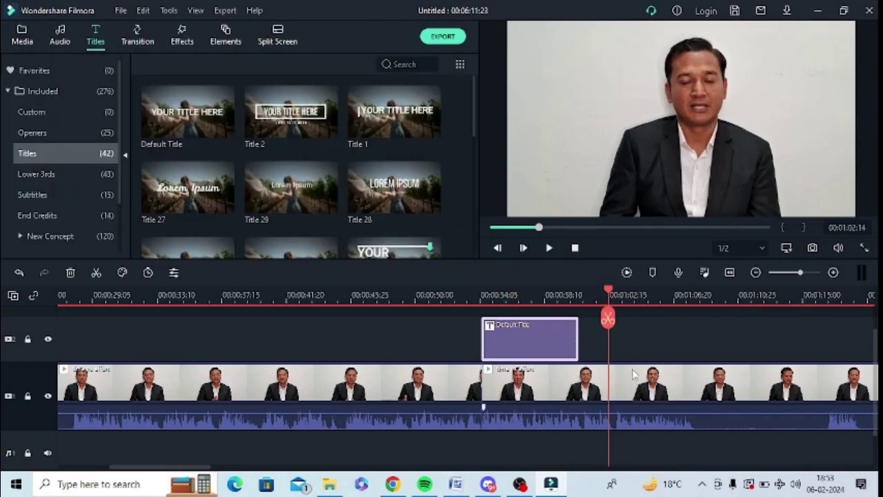
right_click(654, 409)
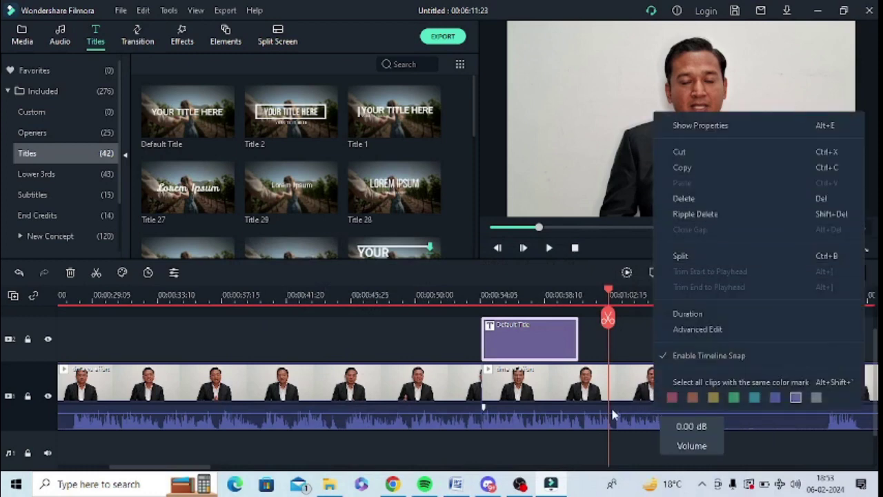
click(626, 387)
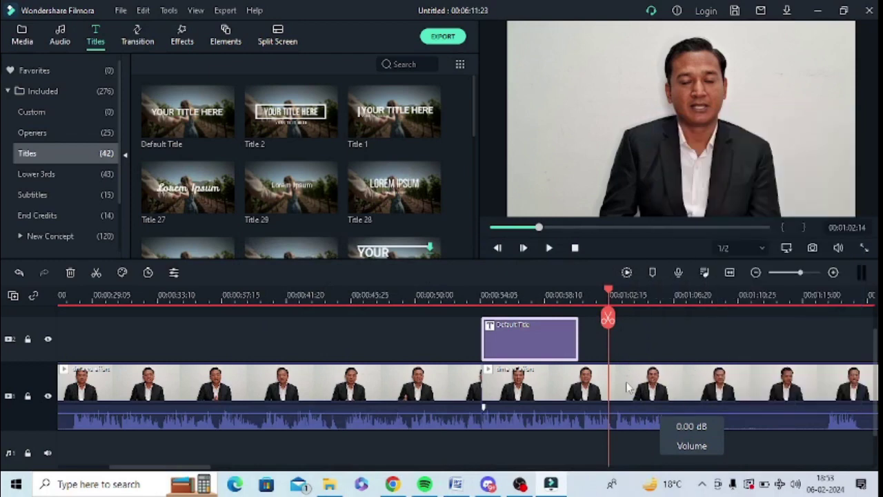
right_click(627, 387)
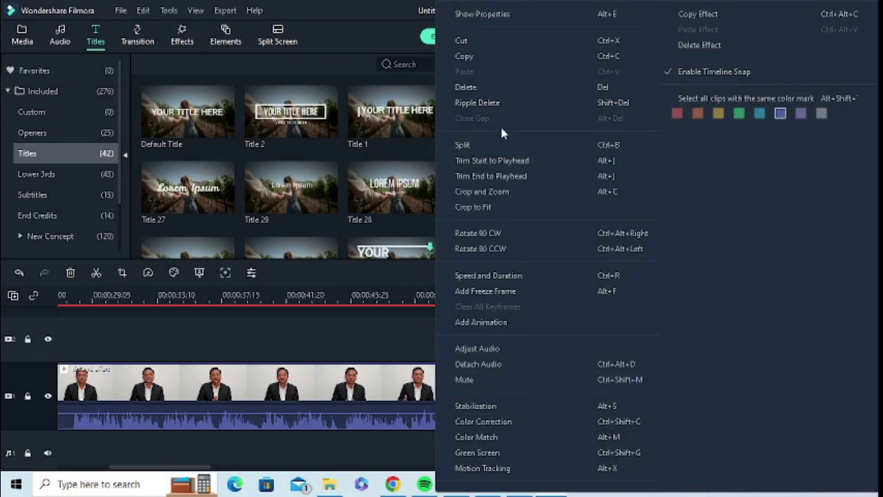
click(496, 251)
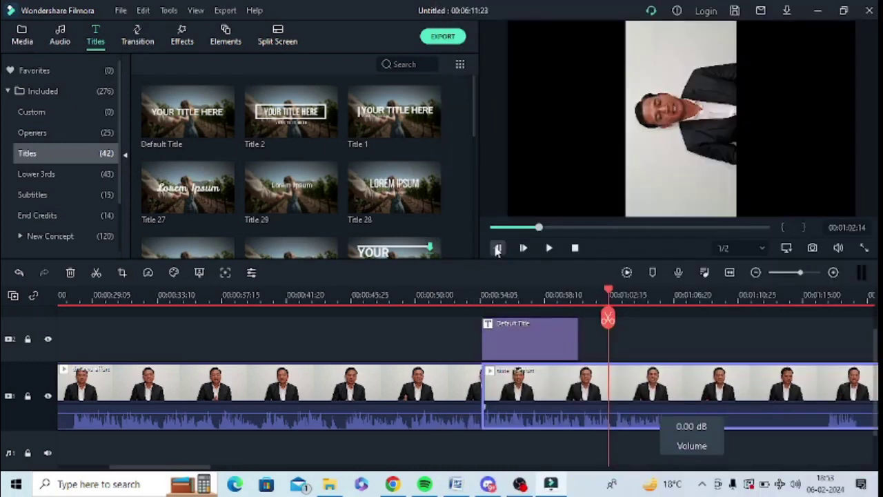
Step: Undo the last rotation of the video clip
key(ctrl+z)
right_click(550, 407)
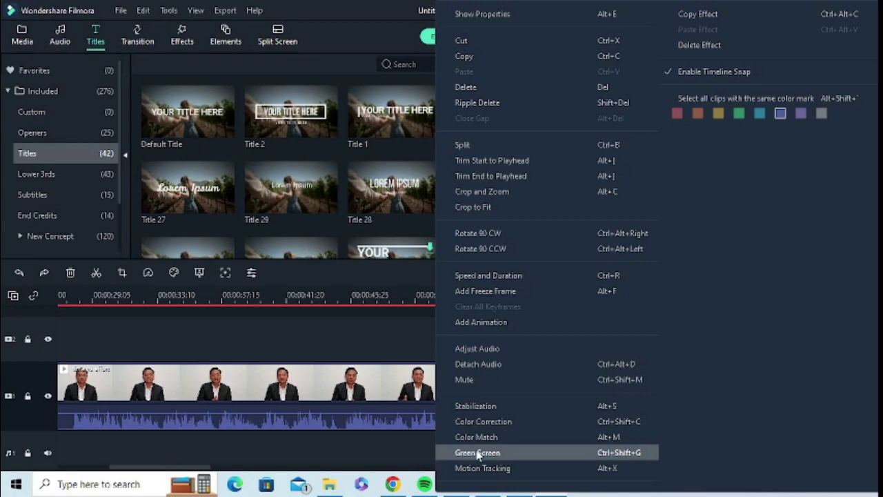
click(465, 487)
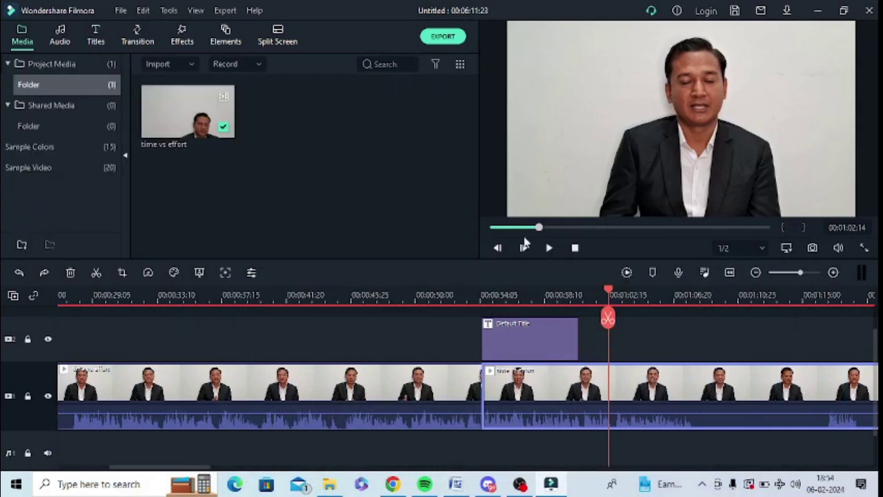
Step: Search the effects for mosaic and add the Mosaic effect above the video at 00:01:02:14
click(176, 38)
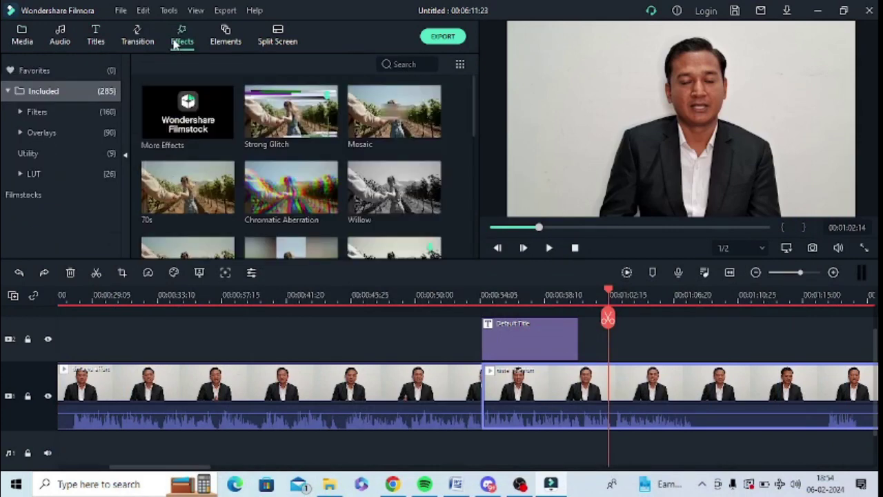
click(402, 69)
text(mosai)
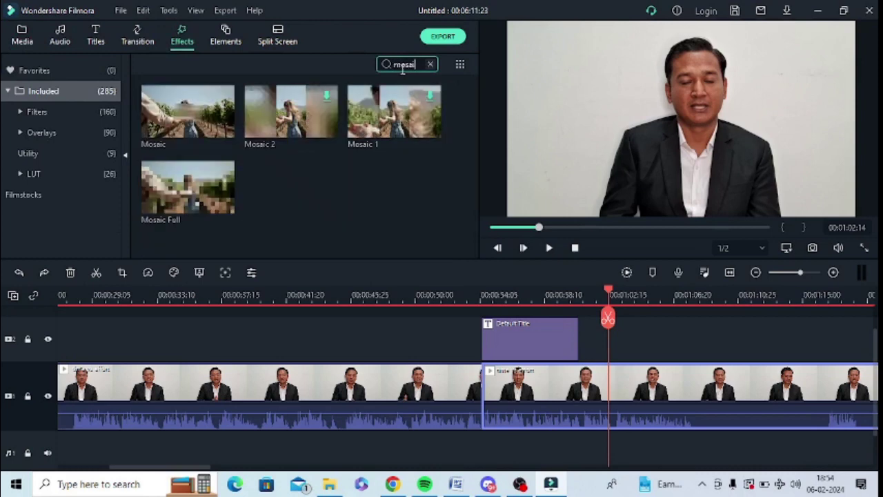
text(c)
mouse_move(189, 127)
click(224, 131)
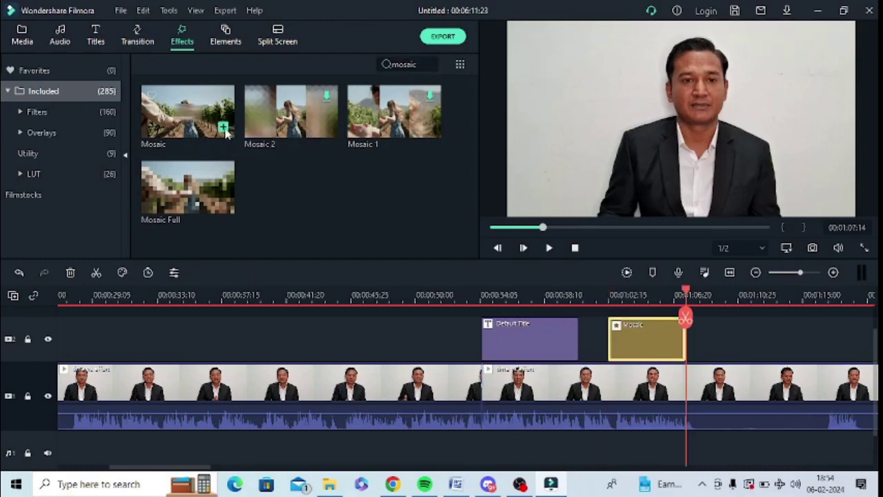
Step: Preview the Mosaic effect at 00:01:05:24, then resize its blur area and place it over the speaker's face
drag(679, 289, 660, 293)
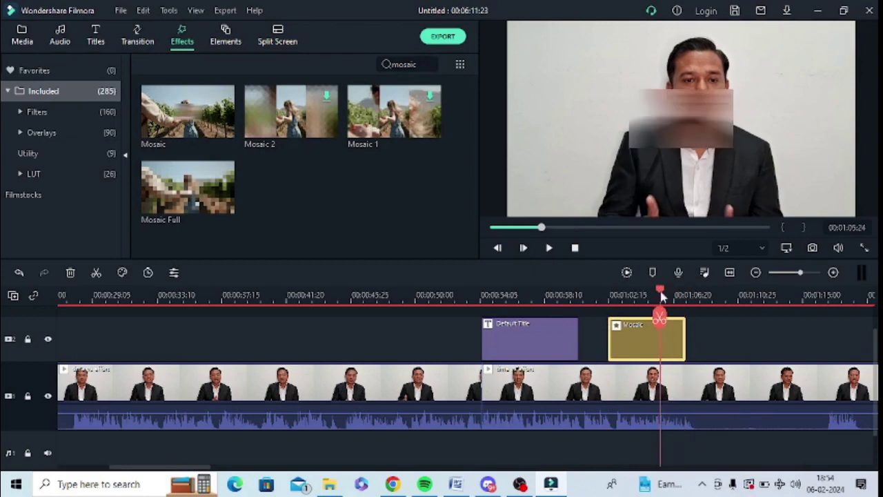
double_click(641, 333)
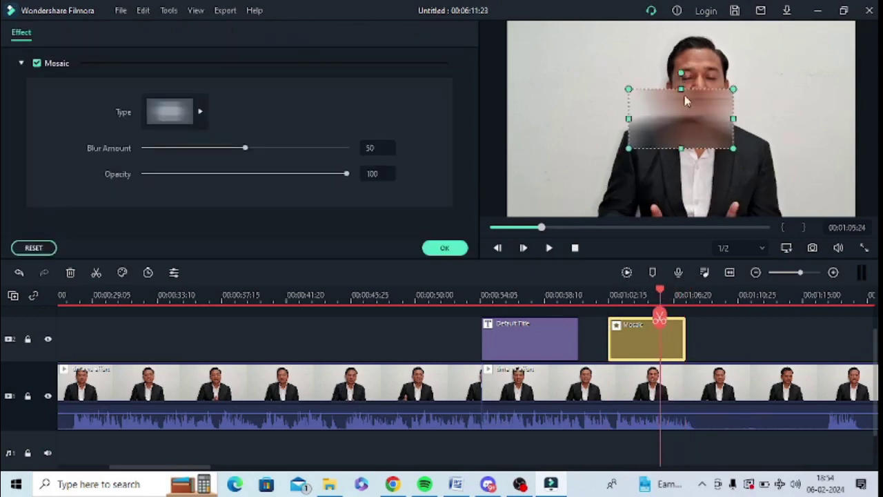
drag(685, 104, 847, 138)
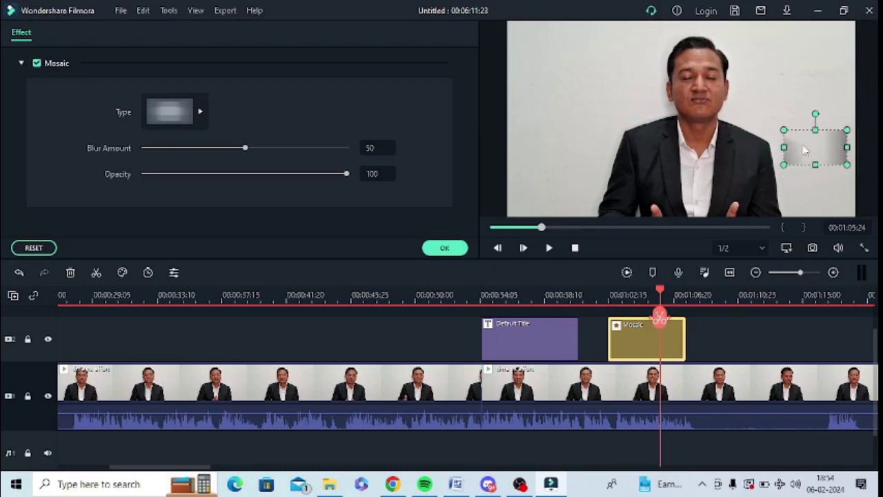
drag(804, 149, 703, 115)
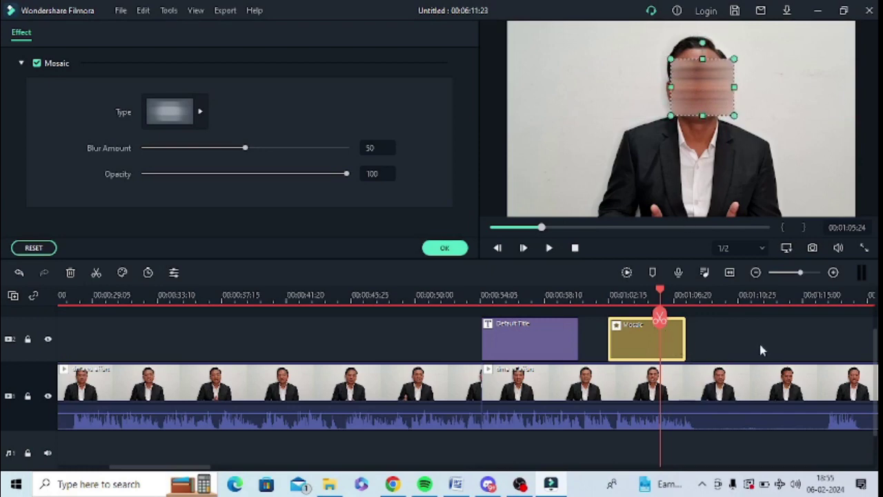
Step: Adjust the end of the Mosaic clip slightly, preview past it to 00:01:09:04 and accept the effect settings
mouse_move(686, 338)
mouse_down()
mouse_move(724, 341)
mouse_move(580, 341)
mouse_move(685, 339)
mouse_up()
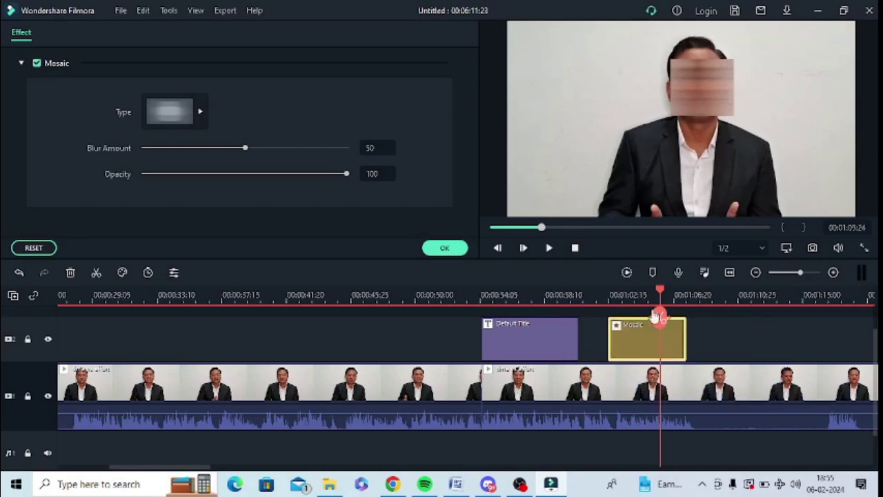
drag(662, 294, 715, 297)
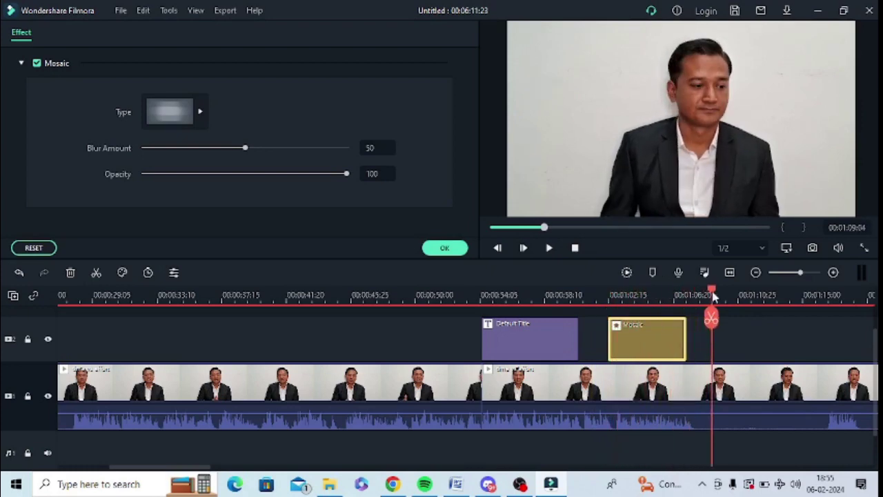
click(439, 249)
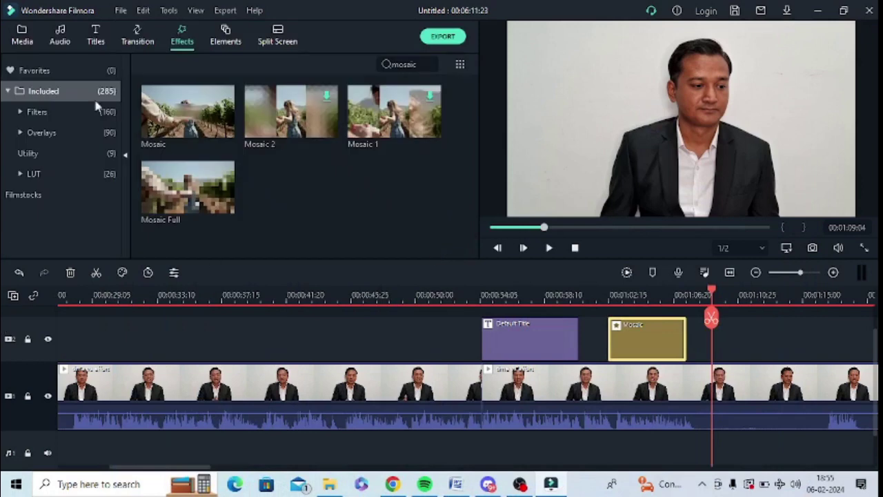
click(120, 12)
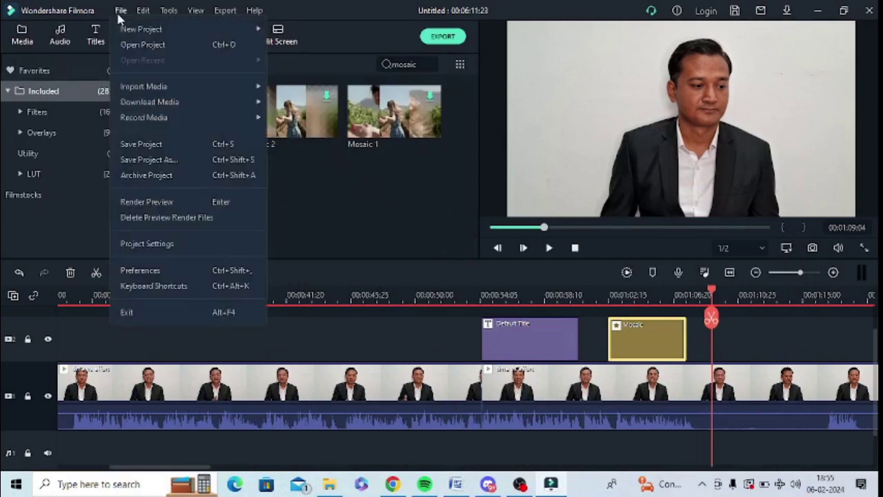
mouse_move(172, 14)
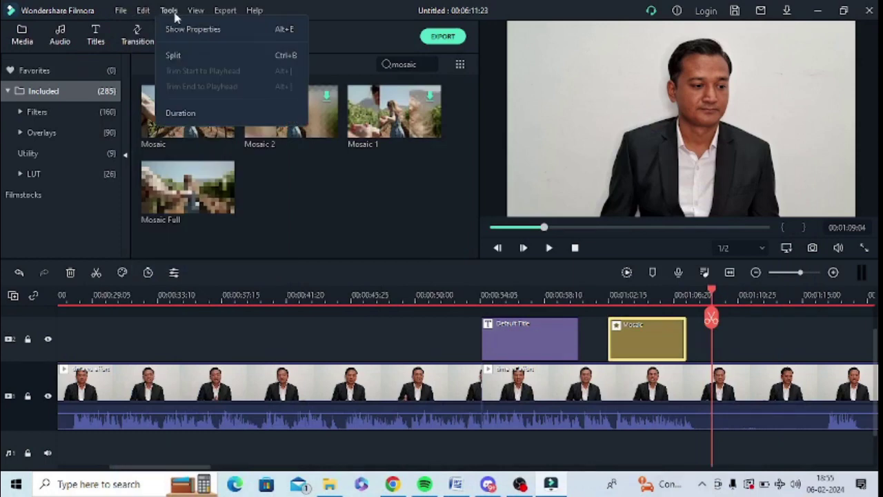
click(351, 44)
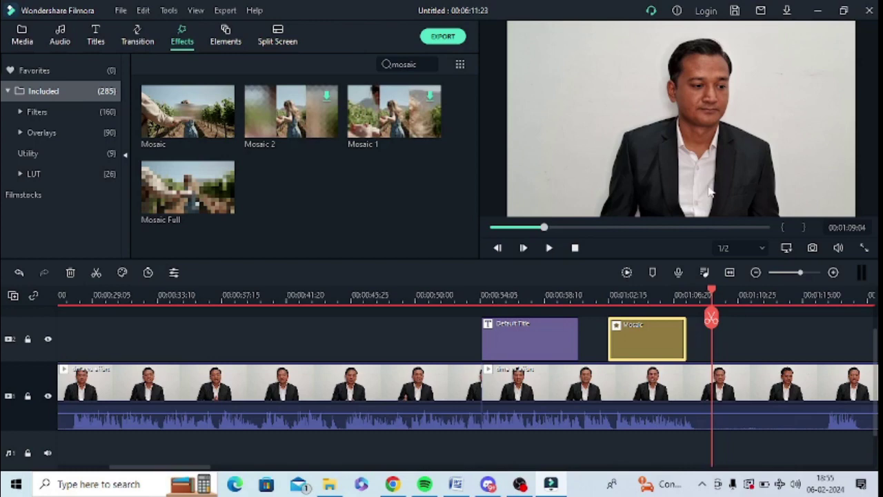
Step: Remove the footage after 00:01:09:04 and export the project to the computer as an MP4 named My Video
click(443, 37)
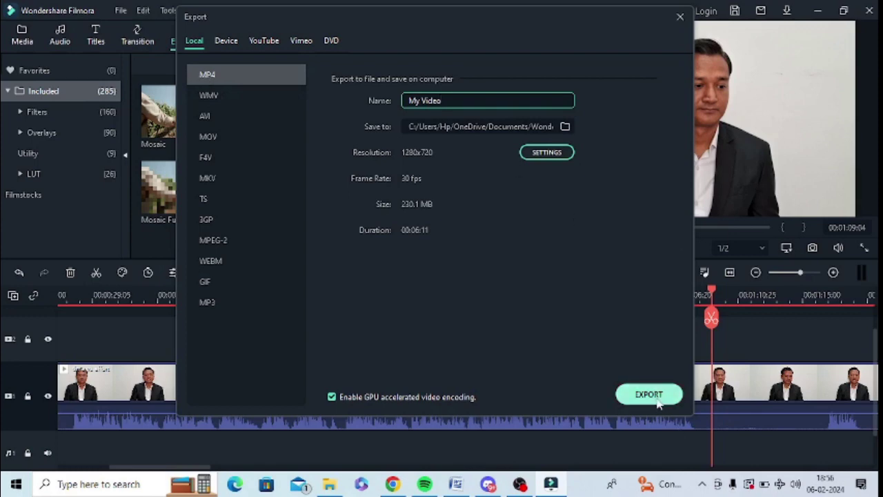
key(Escape)
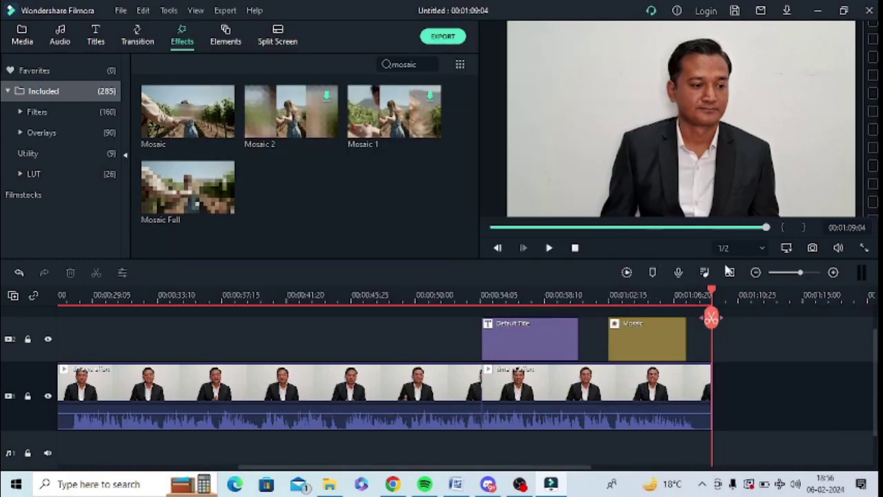
click(441, 37)
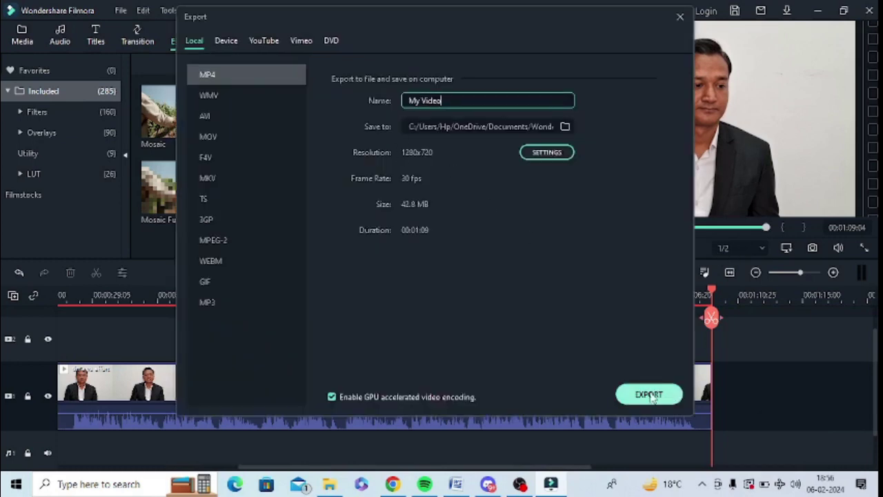
click(650, 395)
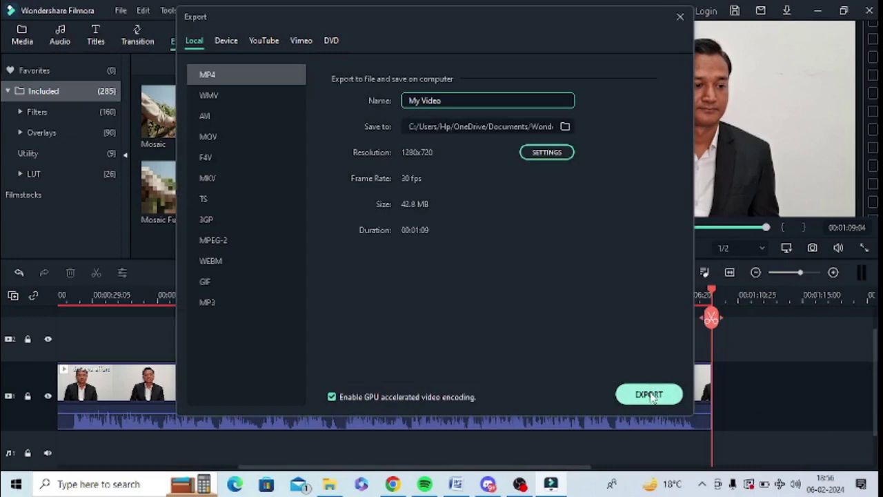